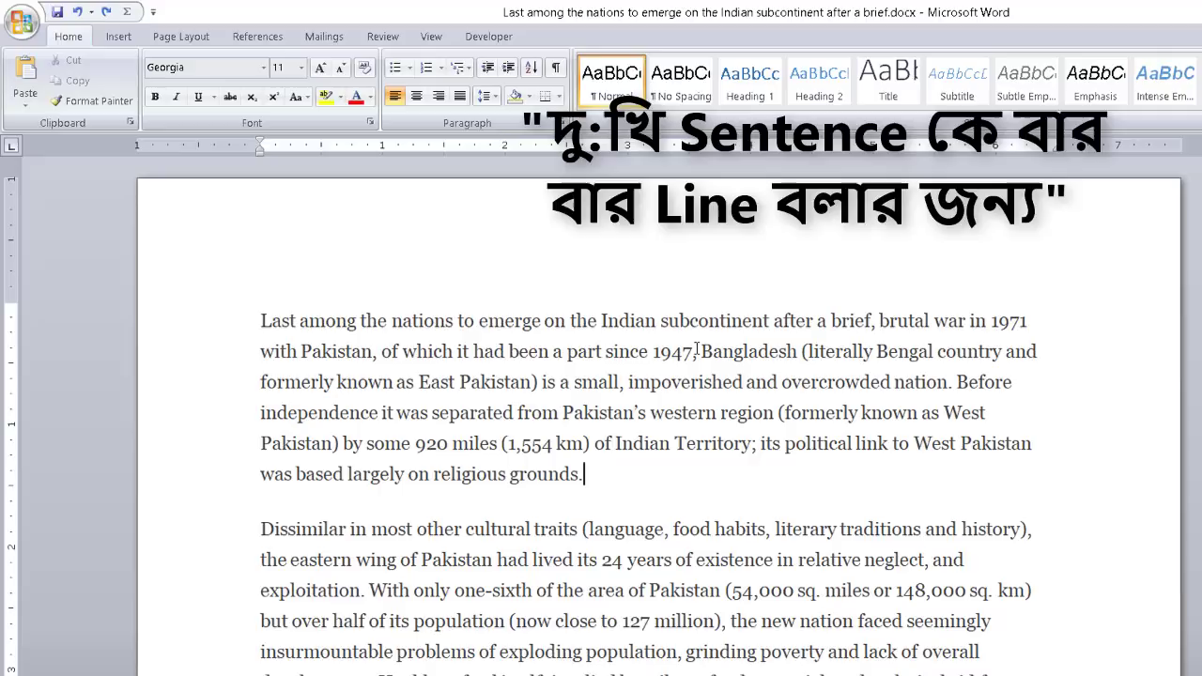
# - Replace the commas after '1947' and after 'small' in the first paragraph with full stops
pyautogui.click(697, 350)
pyautogui.press('BackSpace')
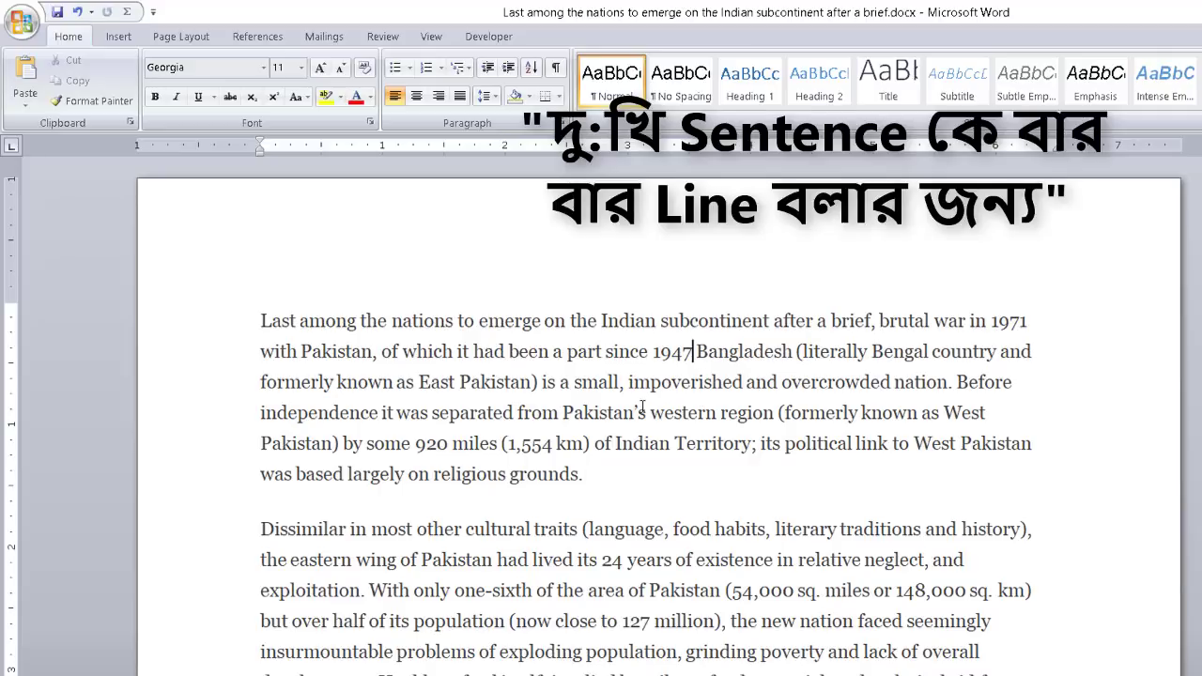
pyautogui.write('.')
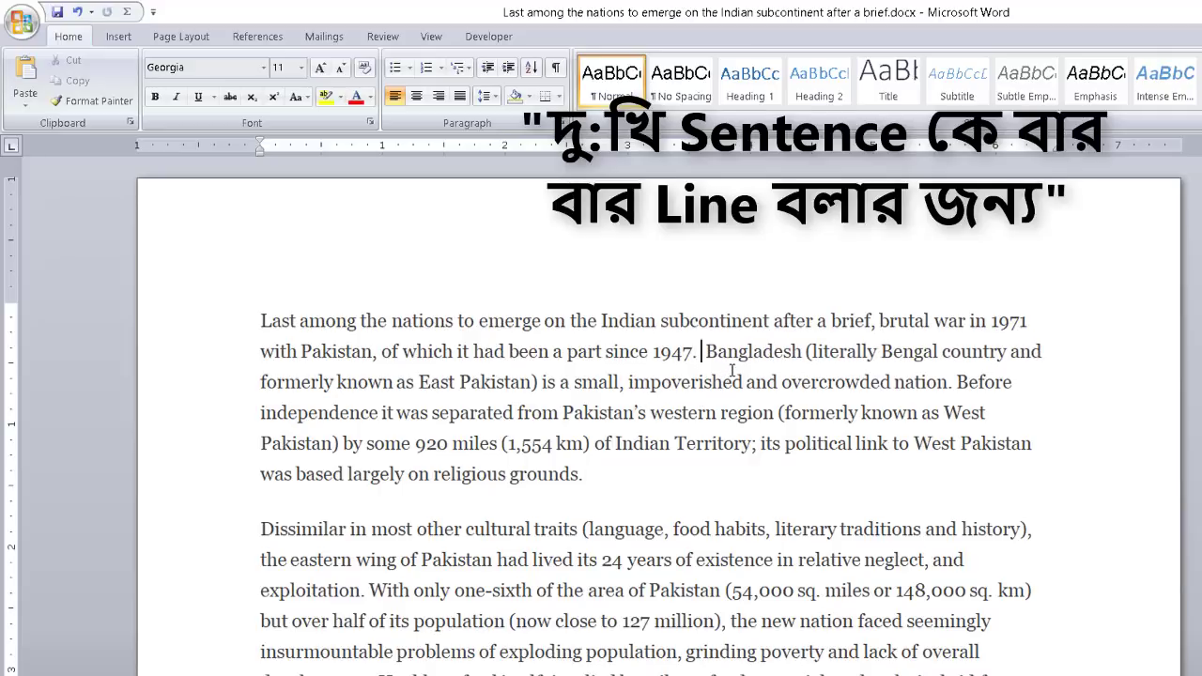
pyautogui.moveTo(260, 320); pyautogui.dragTo(697, 352)
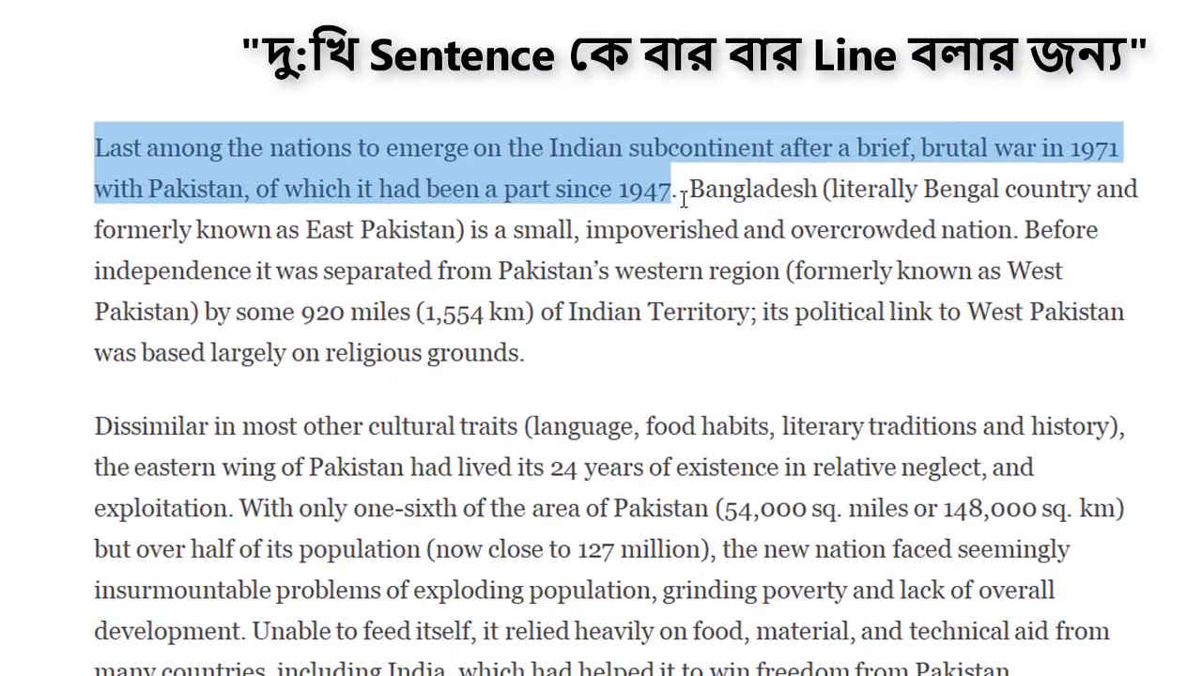
pyautogui.moveTo(698, 352); pyautogui.dragTo(711, 351)
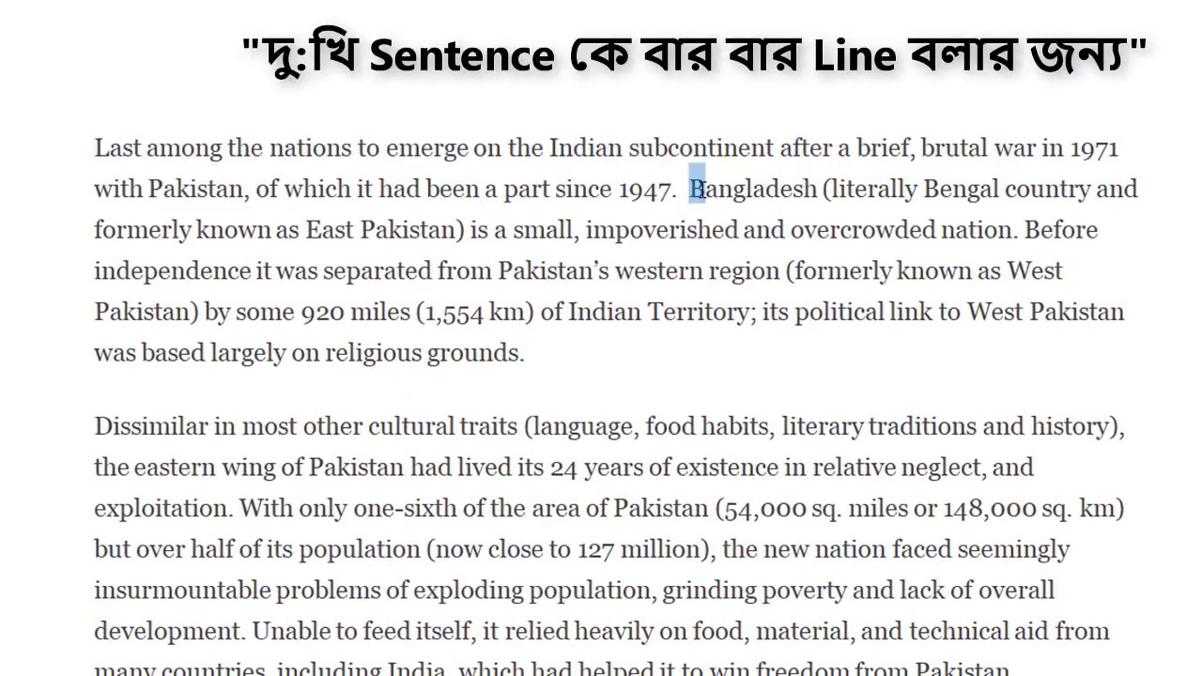
pyautogui.moveTo(700, 188)
pyautogui.mouseDown()
pyautogui.moveTo(704, 230)
pyautogui.moveTo(600, 272)
pyautogui.moveTo(580, 235)
pyautogui.mouseUp()
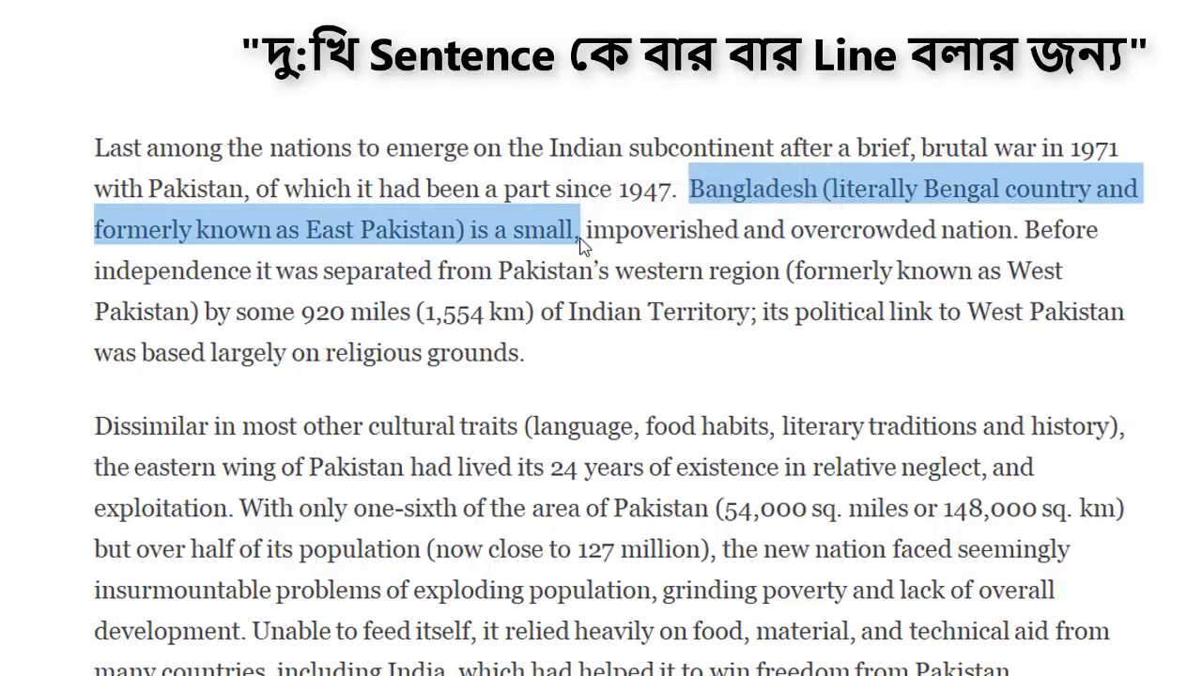
pyautogui.click(580, 237)
pyautogui.press('BackSpace')
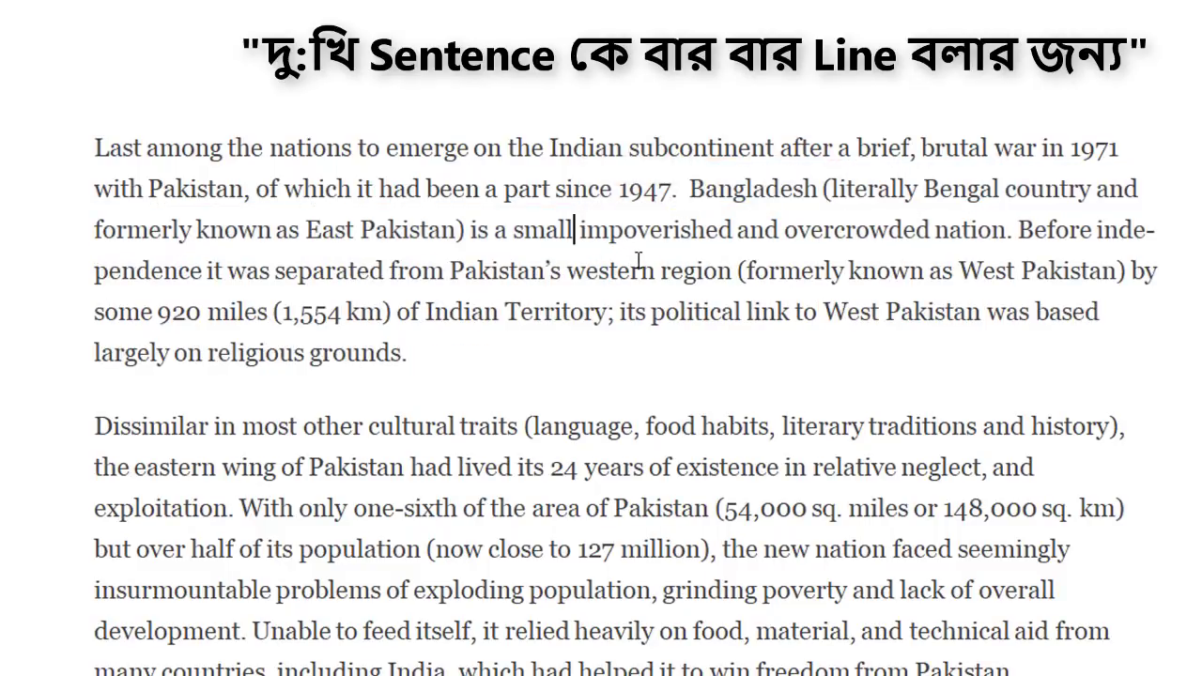
pyautogui.write('.')
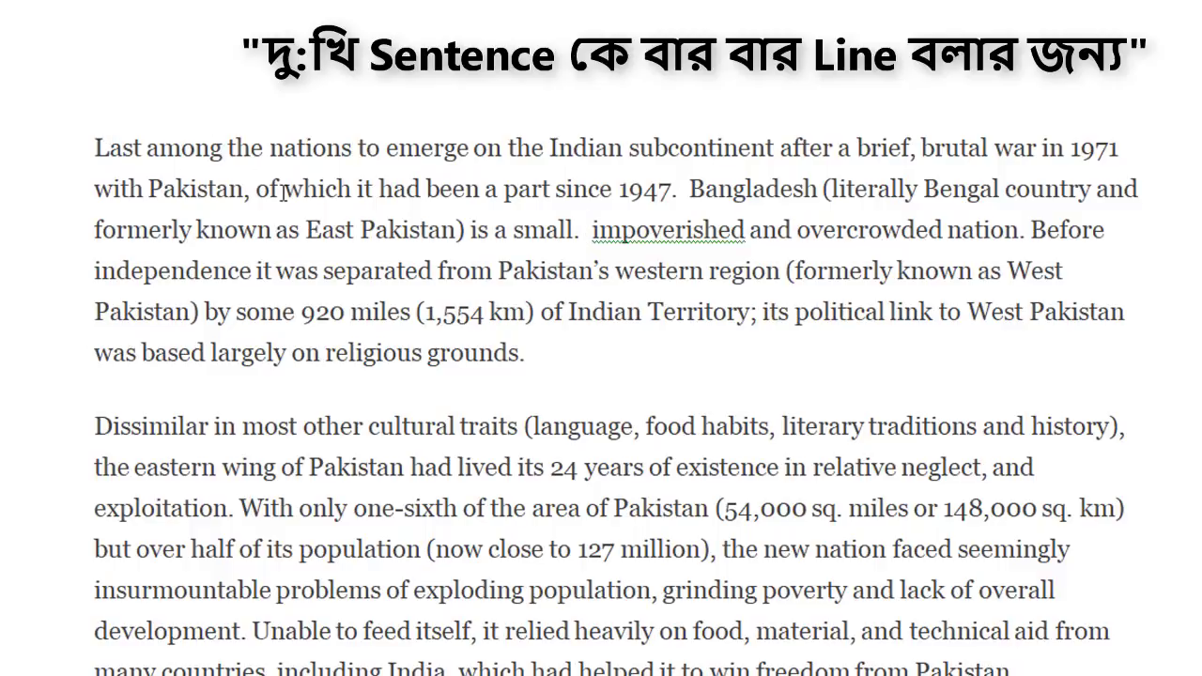
# - Select the first sentence, then the whole first paragraph for comparison
pyautogui.moveTo(94, 146); pyautogui.dragTo(678, 195)
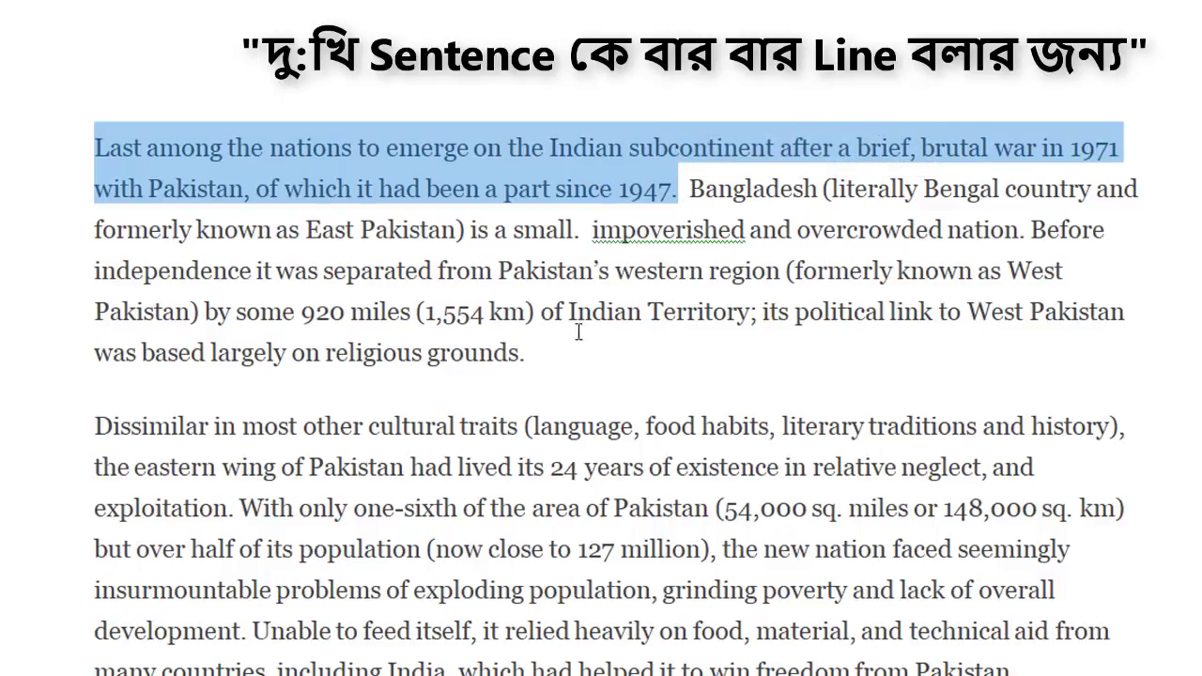
pyautogui.click(509, 230)
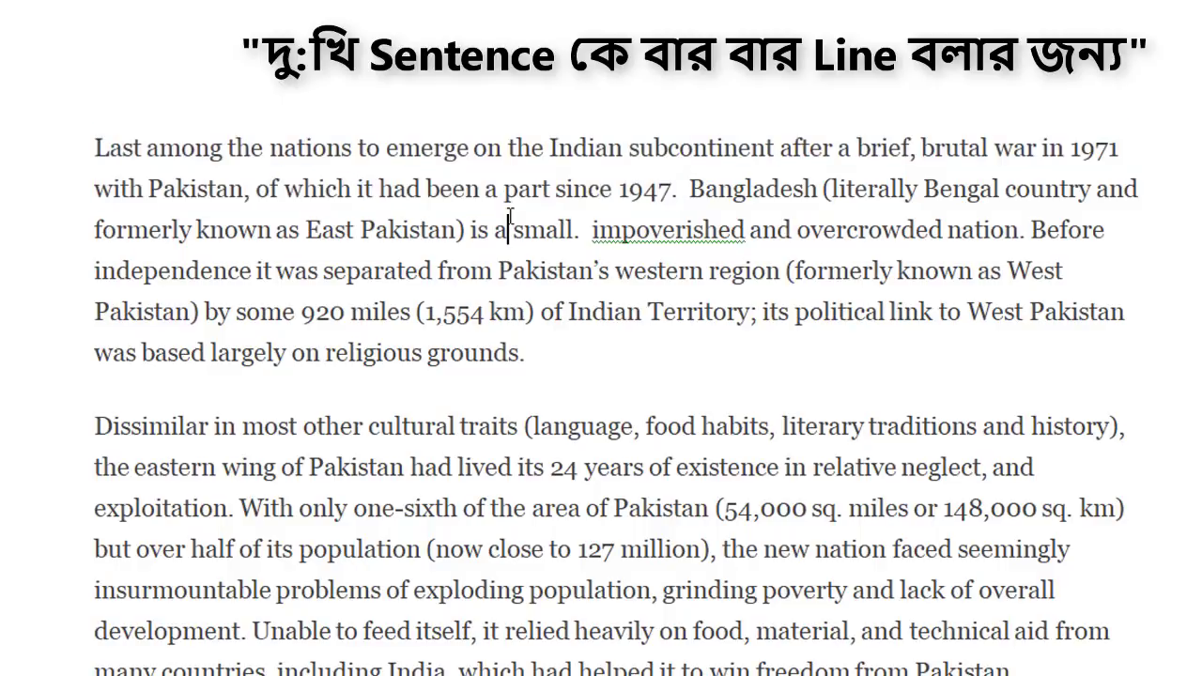
pyautogui.tripleClick(500, 158)
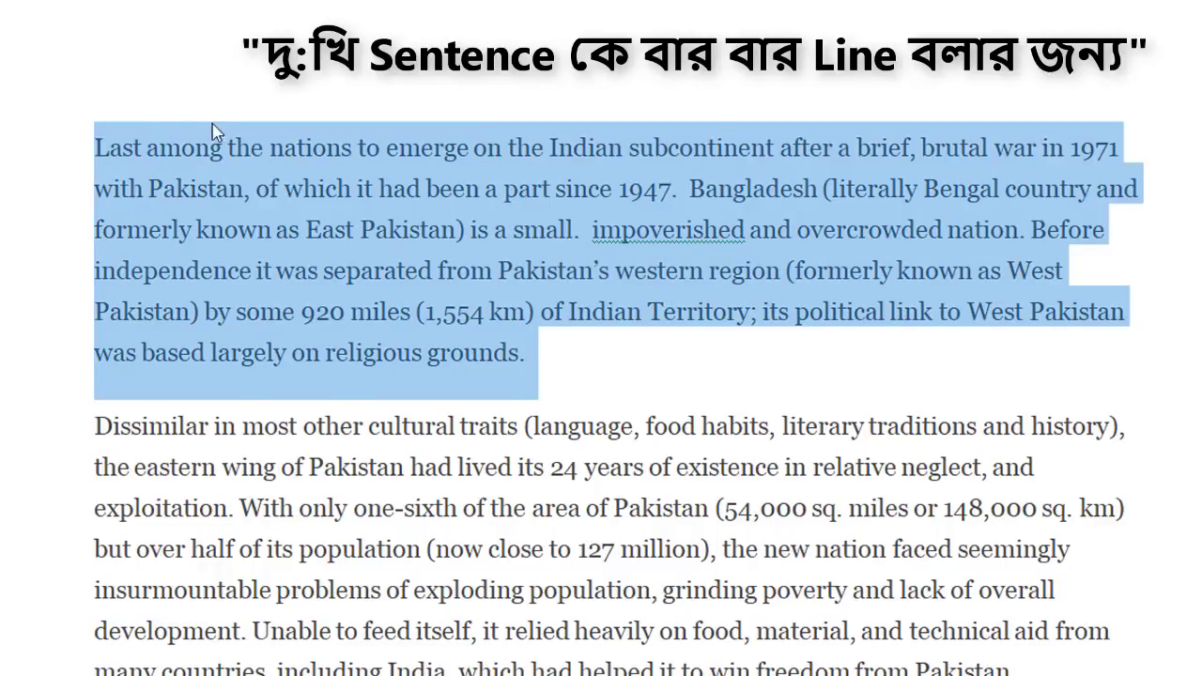
pyautogui.click(108, 151)
# - Select the first sentence from 'Last among' through 'since 1947.' on its own
pyautogui.moveTo(95, 136); pyautogui.dragTo(509, 312)
pyautogui.click(304, 188)
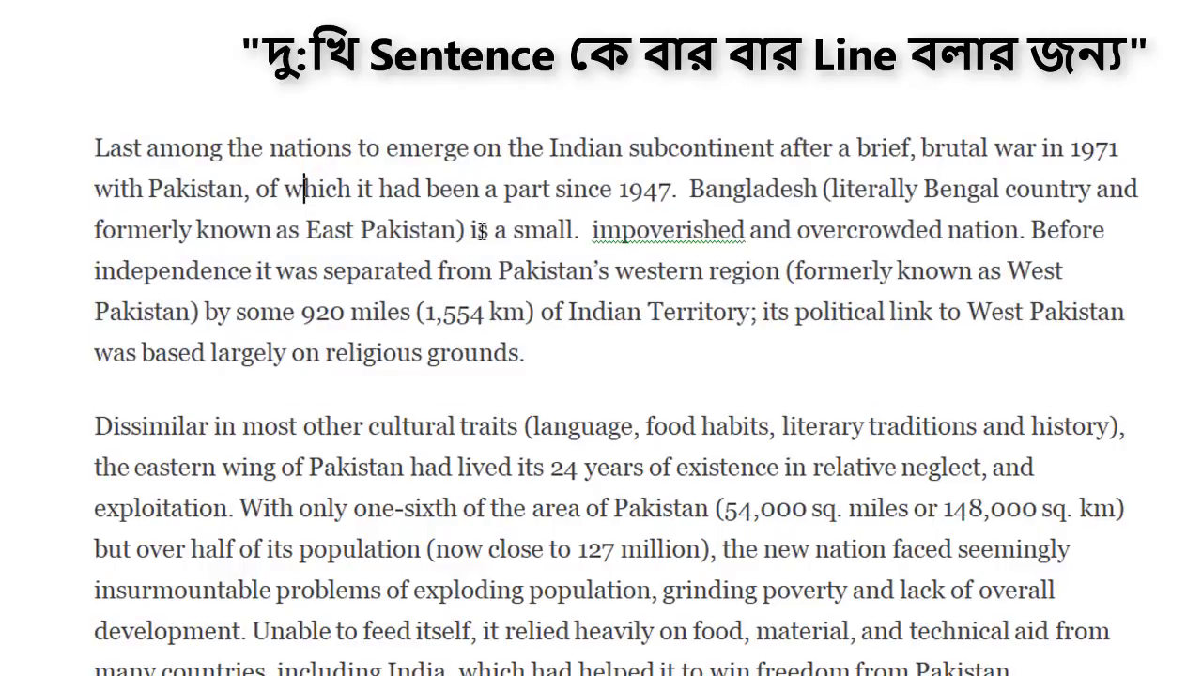
pyautogui.moveTo(687, 189); pyautogui.dragTo(100, 148)
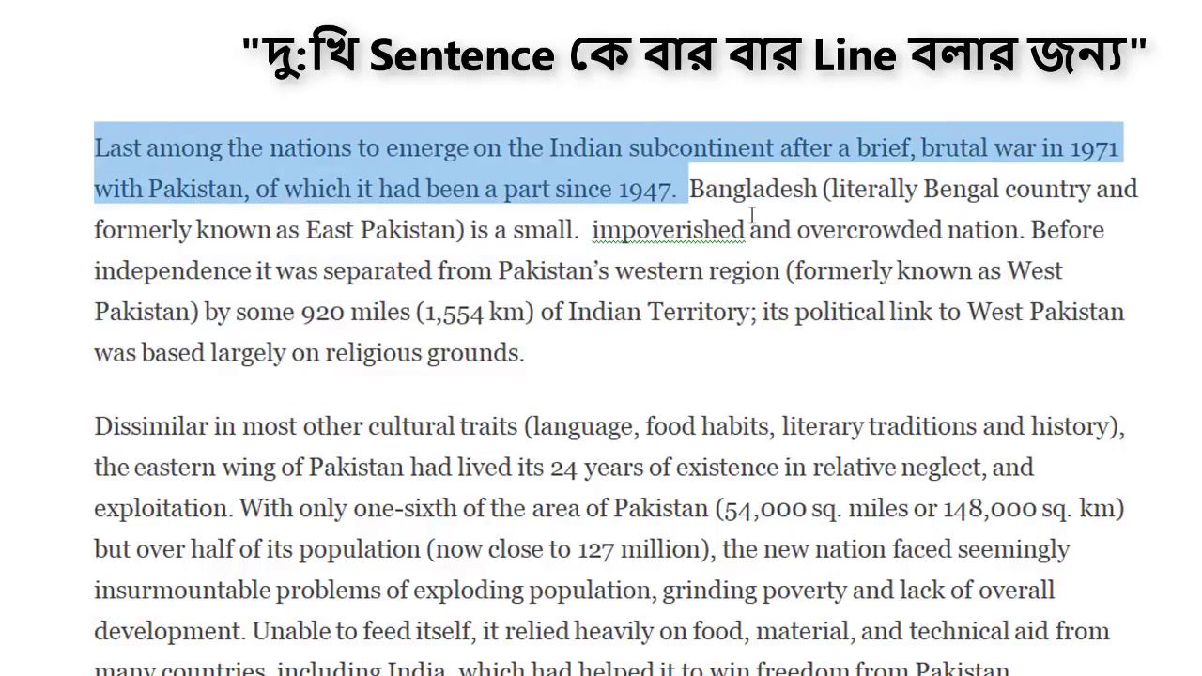
pyautogui.click(679, 189)
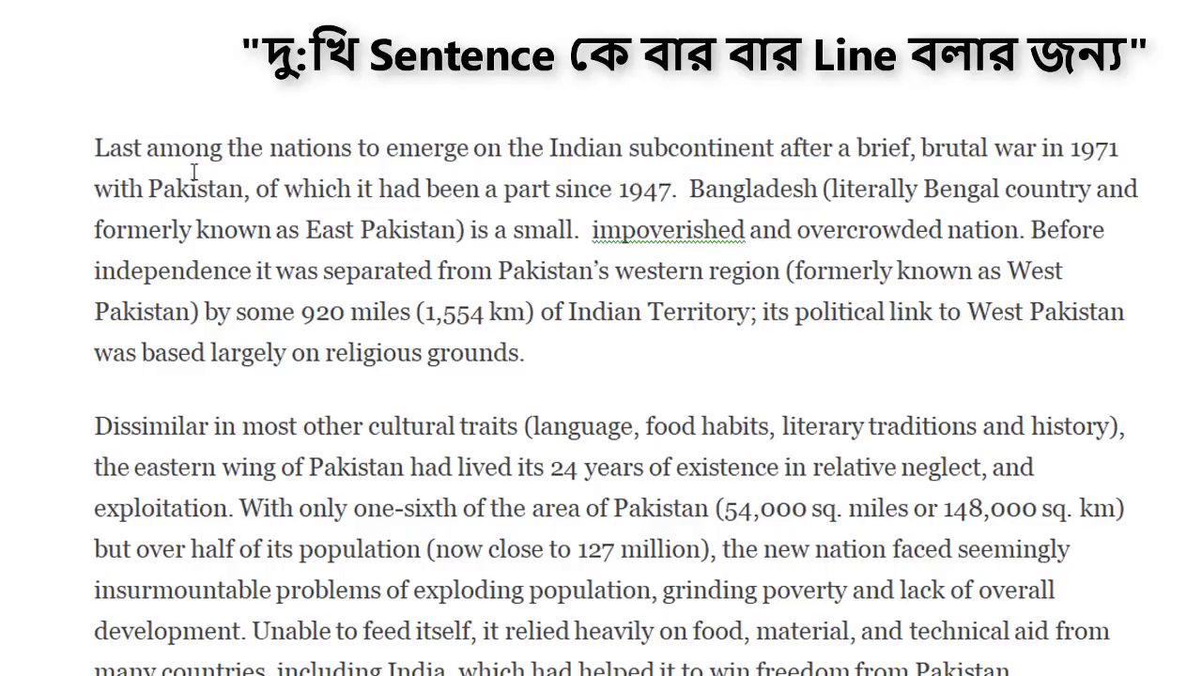
pyautogui.keyDown('shift'); pyautogui.click(101, 148); pyautogui.keyUp('shift')
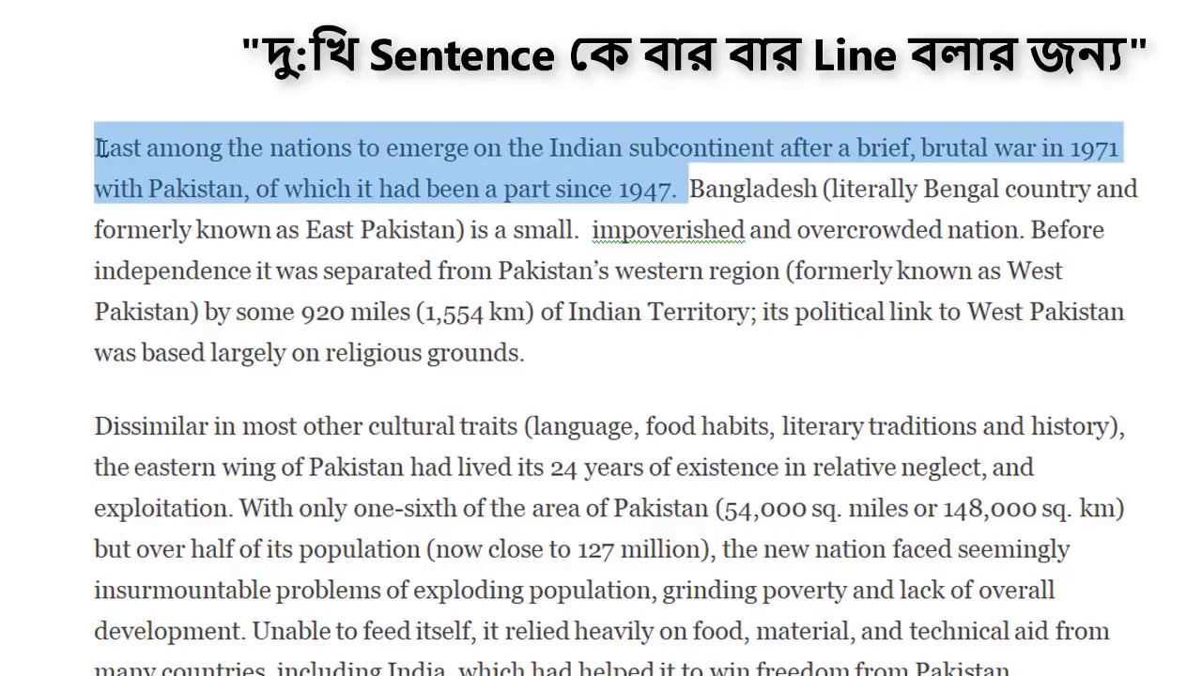
pyautogui.click(682, 192)
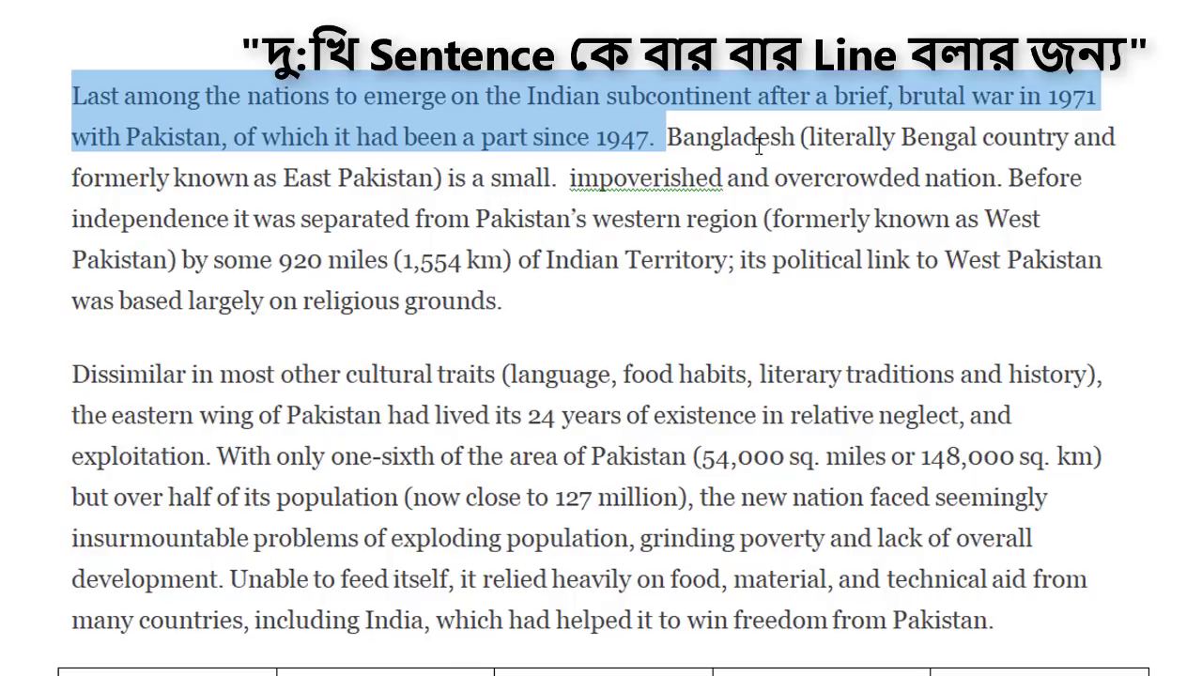
pyautogui.click(723, 178)
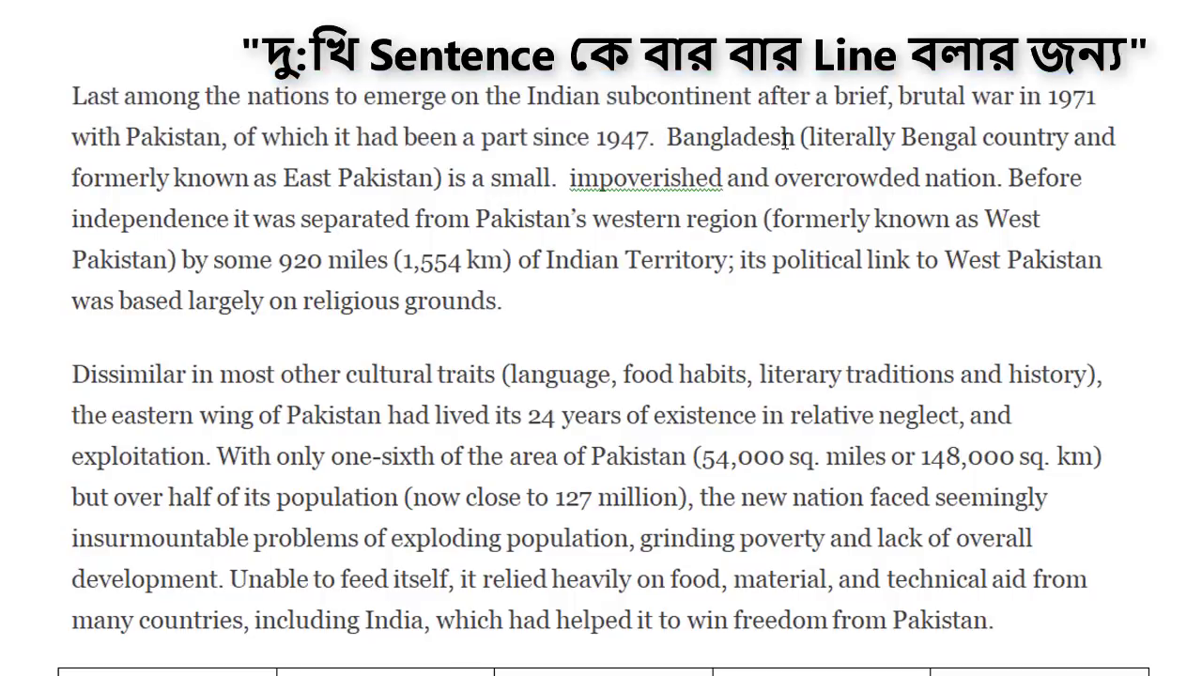
pyautogui.click(733, 158)
pyautogui.keyDown('ctrl'); pyautogui.click(739, 137); pyautogui.keyUp('ctrl')
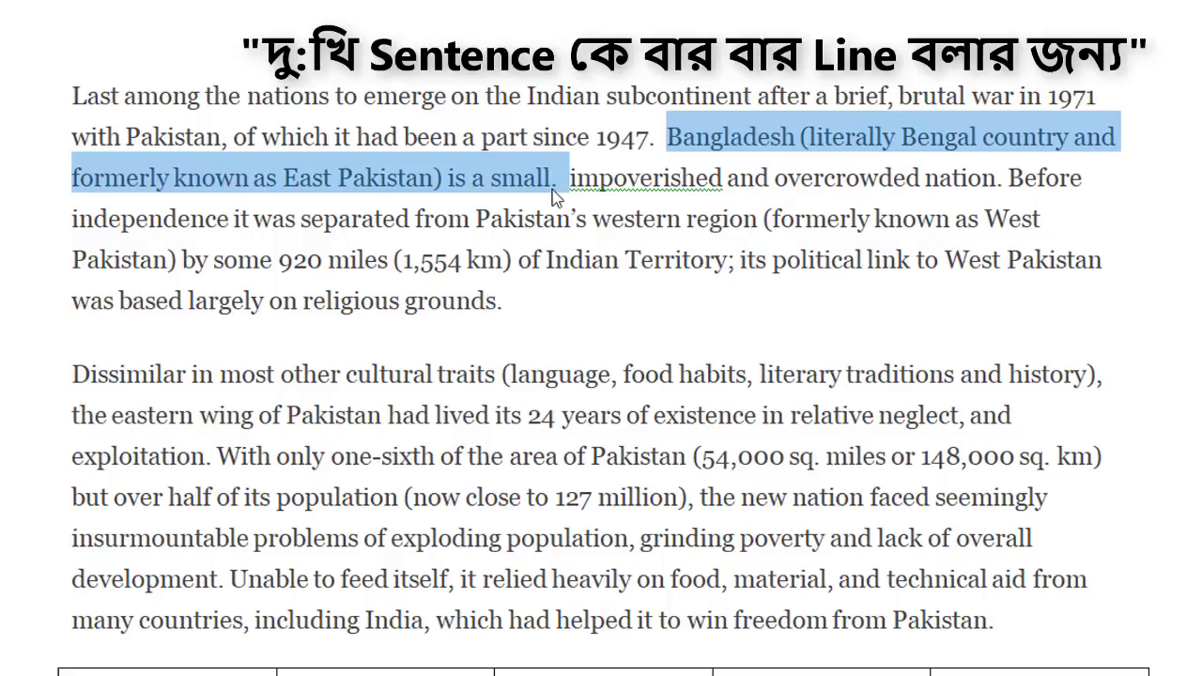
pyautogui.click(656, 186)
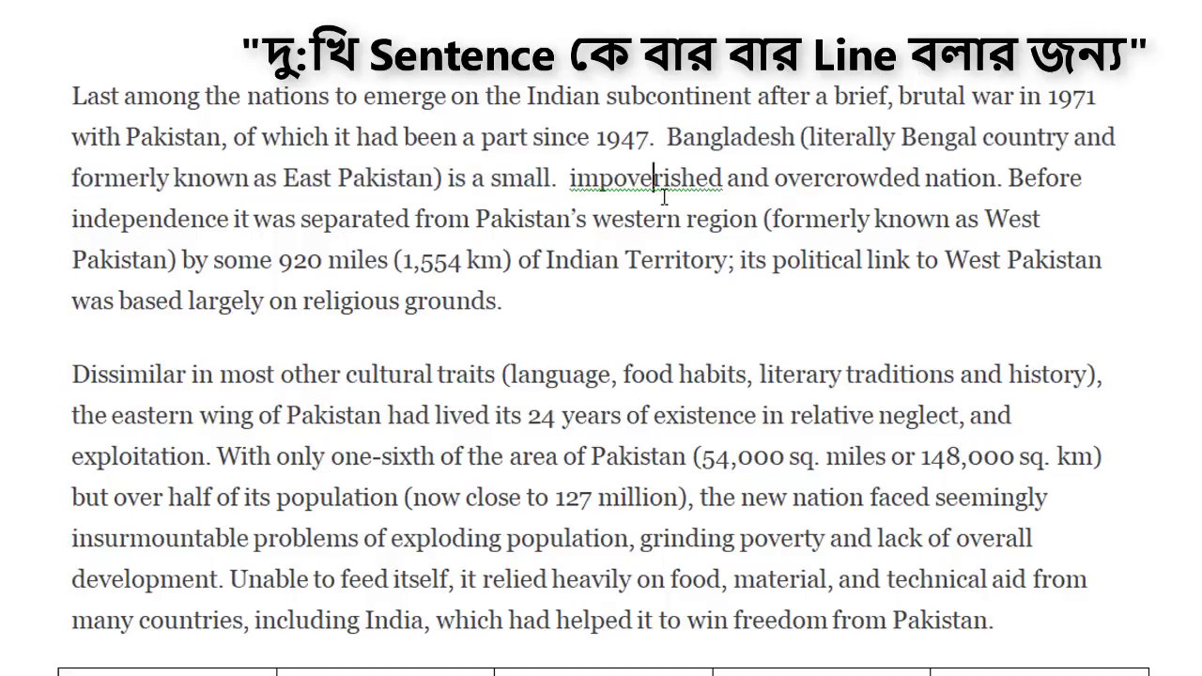
pyautogui.keyDown('ctrl'); pyautogui.click(670, 179); pyautogui.keyUp('ctrl')
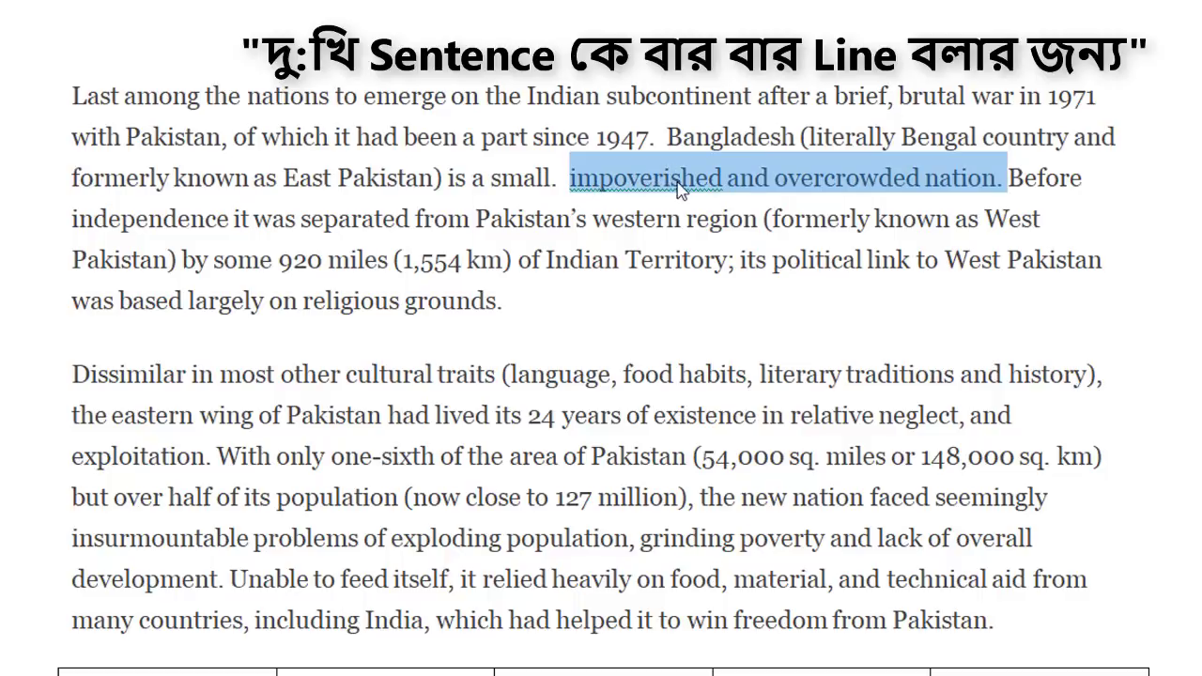
pyautogui.click(1008, 180)
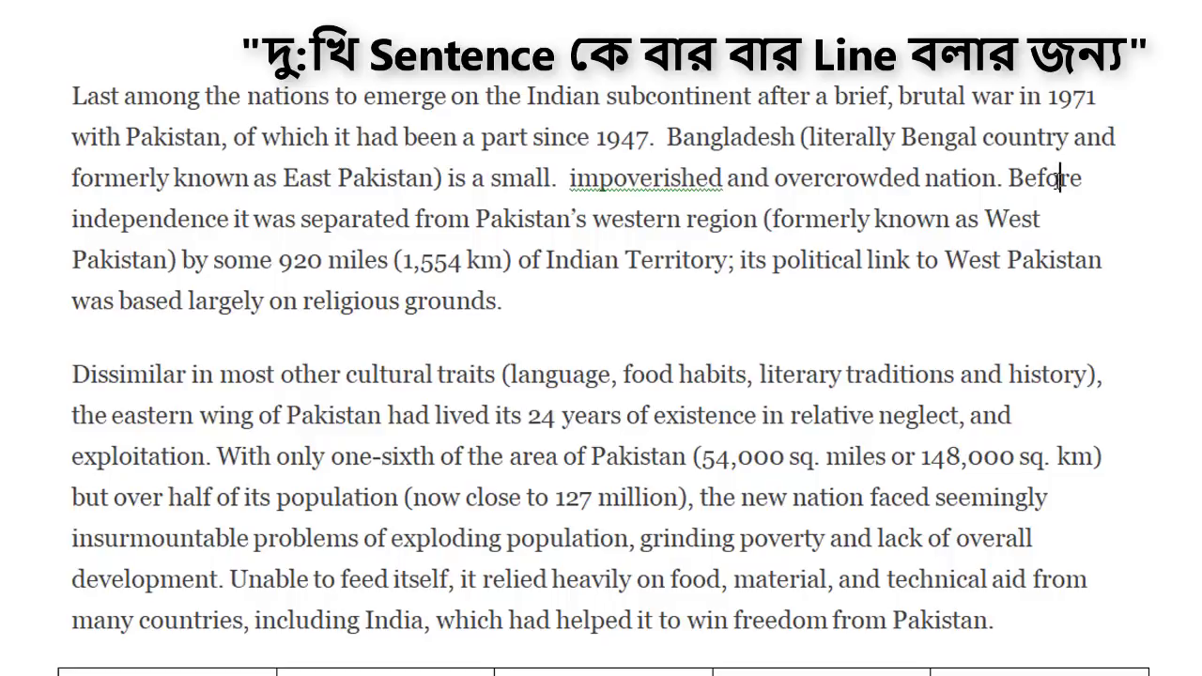
pyautogui.keyDown('ctrl'); pyautogui.click(1058, 179); pyautogui.keyUp('ctrl')
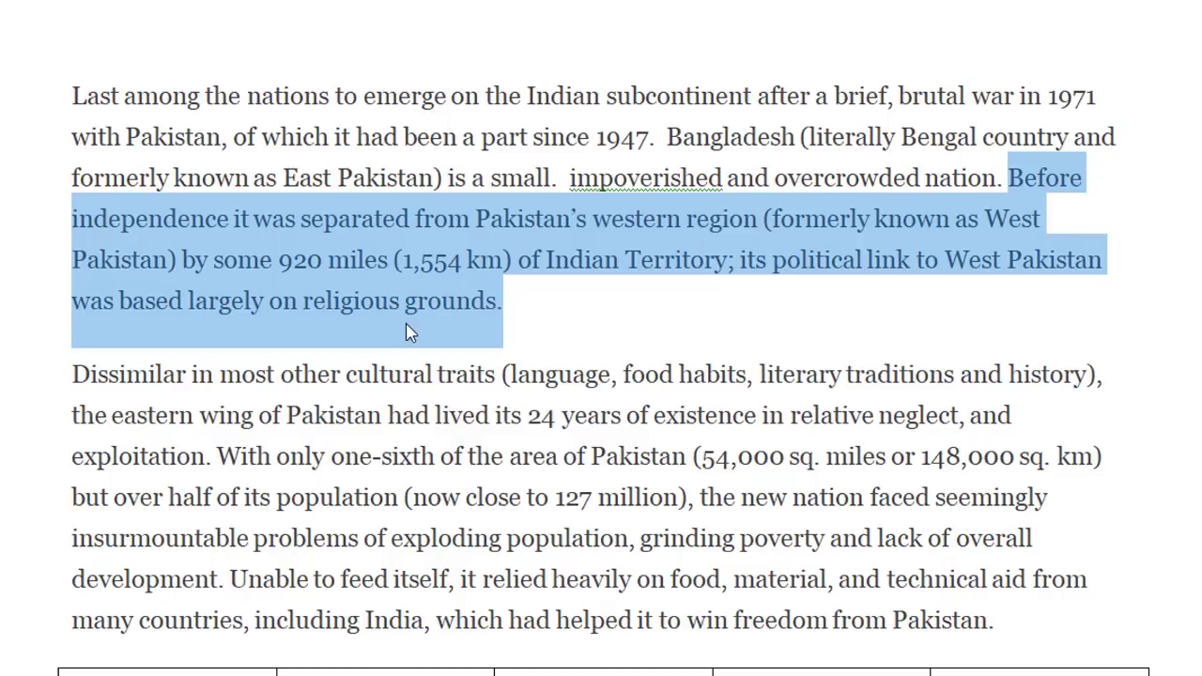
pyautogui.click(518, 300)
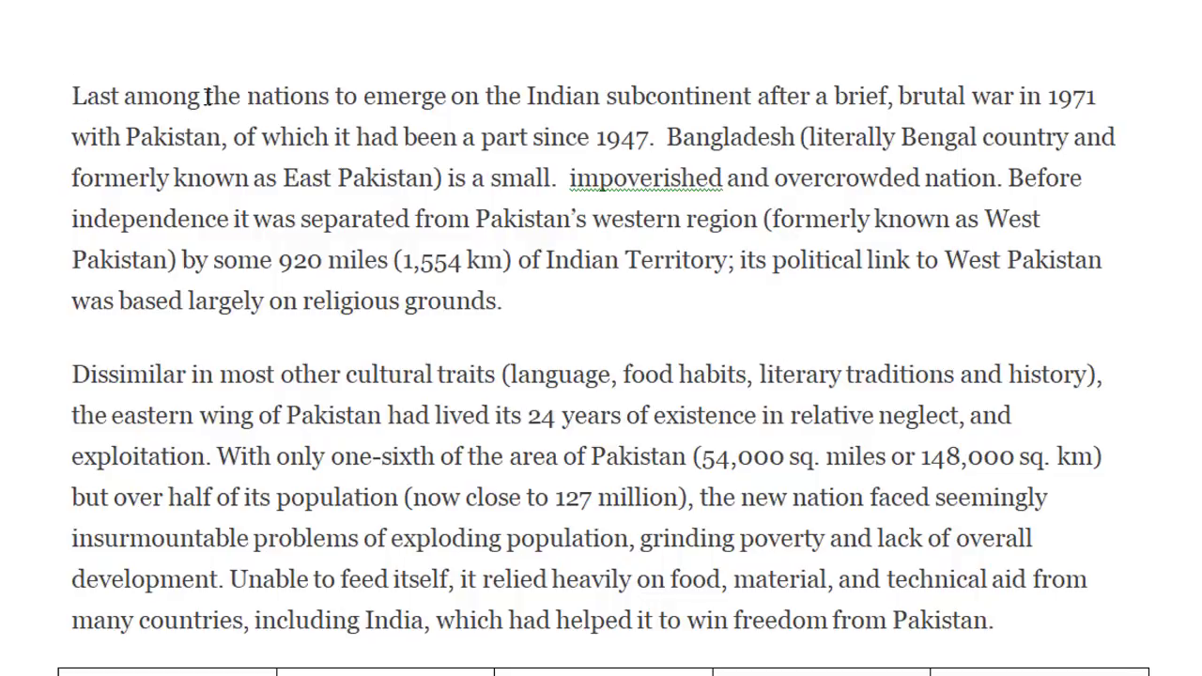
# - Add blank lines above the first paragraph and start a numbered list with 'Tanvir' as item 1
pyautogui.click(73, 96)
pyautogui.press('Return')
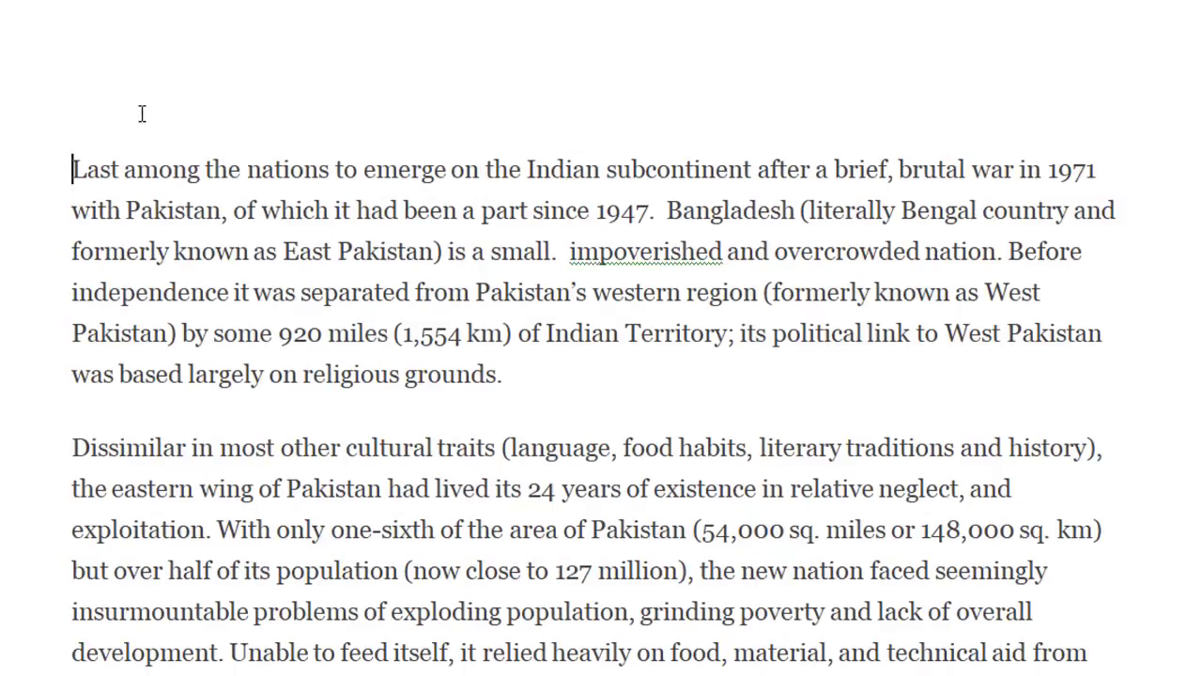
pyautogui.press('Return')
pyautogui.write('1')
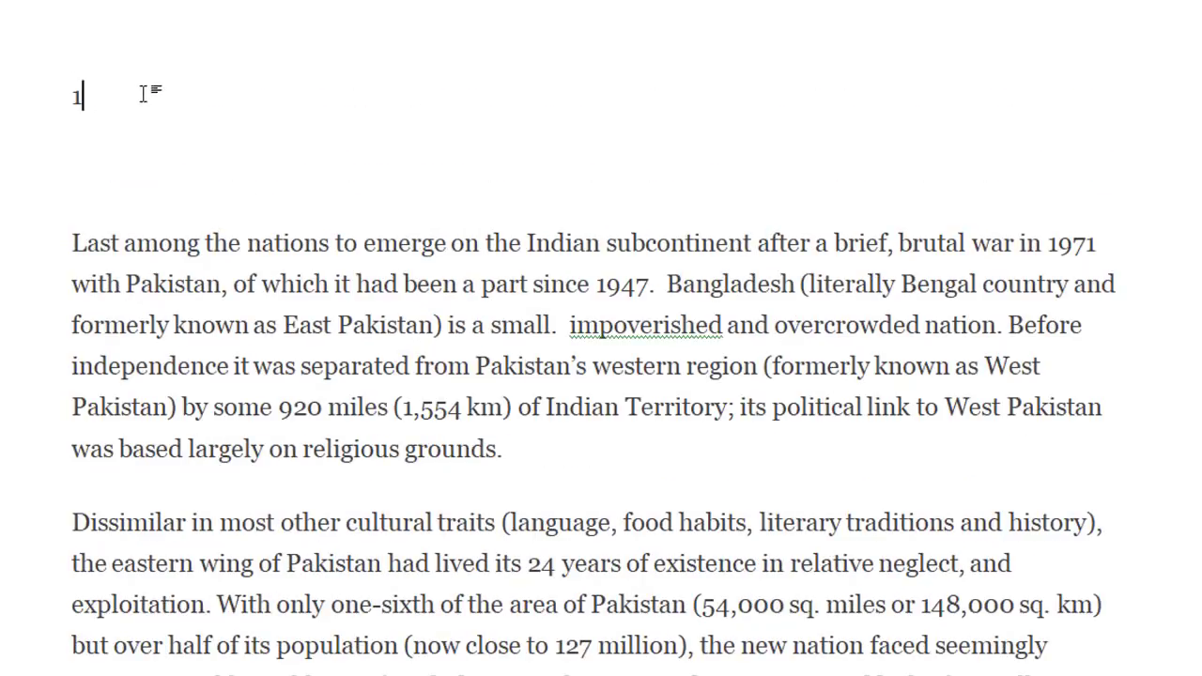
pyautogui.press('Return')
pyautogui.write('rw')
pyautogui.press('BackSpace')
pyautogui.press('BackSpace')
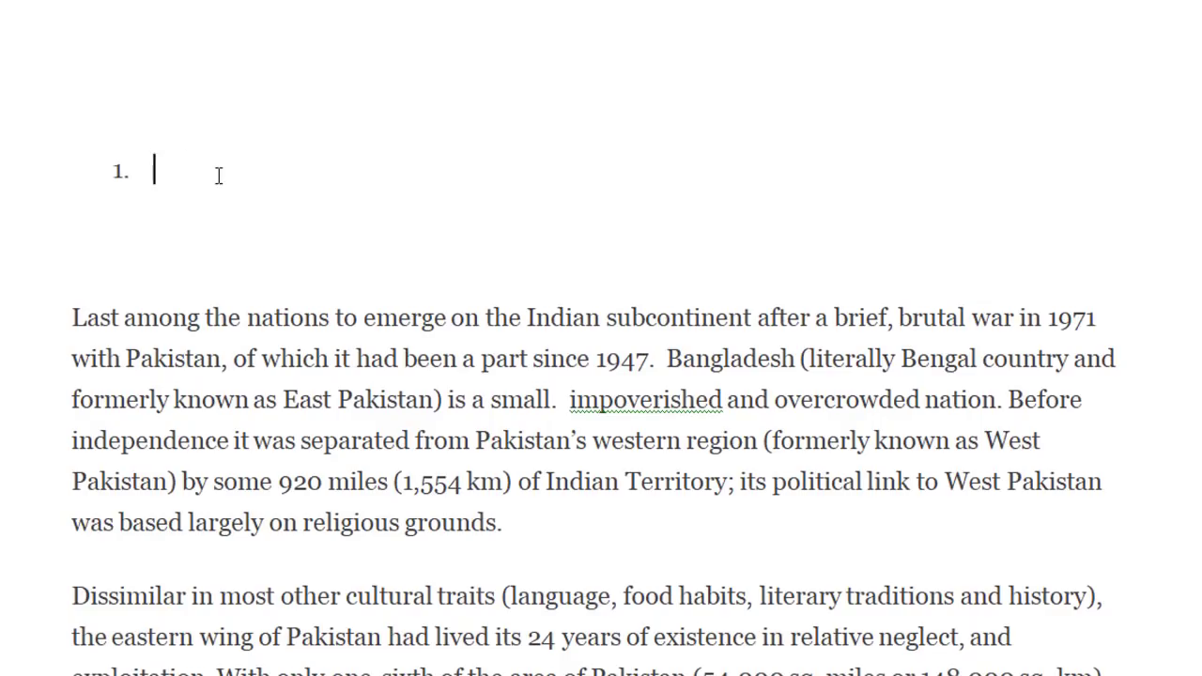
pyautogui.write('Tanvir')
pyautogui.press('Return')
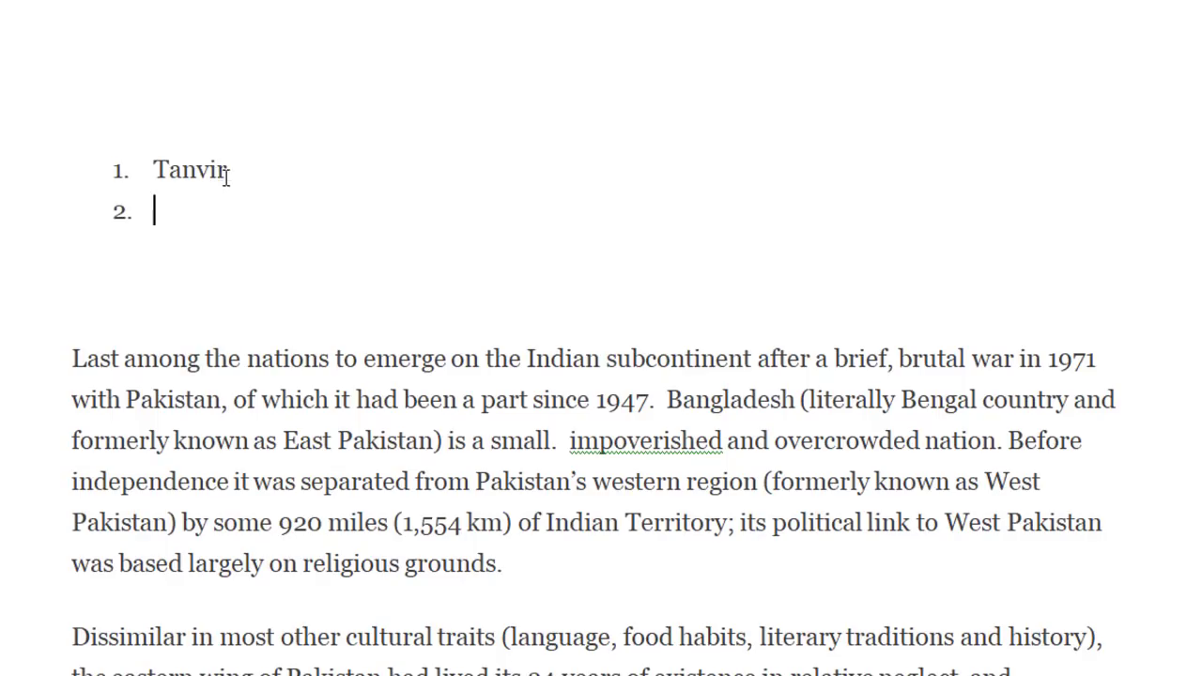
# - Copy 'Tanvir' and paste it into each following numbered list item
pyautogui.doubleClick(177, 173)
pyautogui.hotkey('ctrl', 'c')
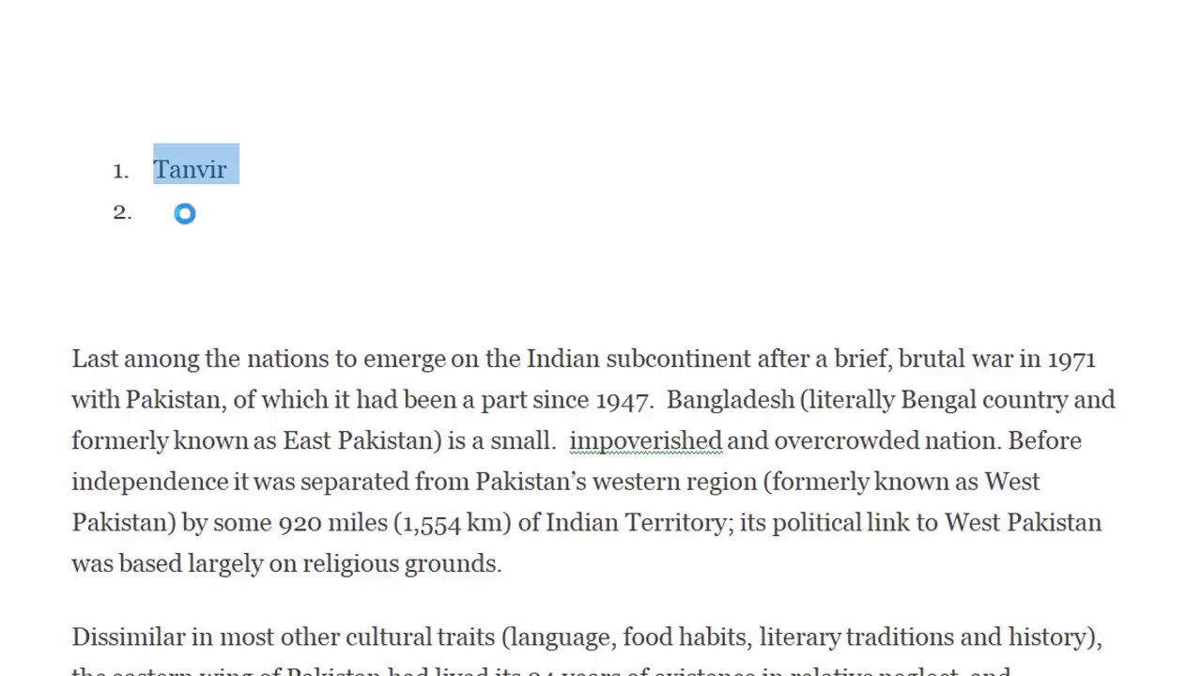
pyautogui.click(183, 210)
pyautogui.hotkey('ctrl', 'v')
pyautogui.press('Return')
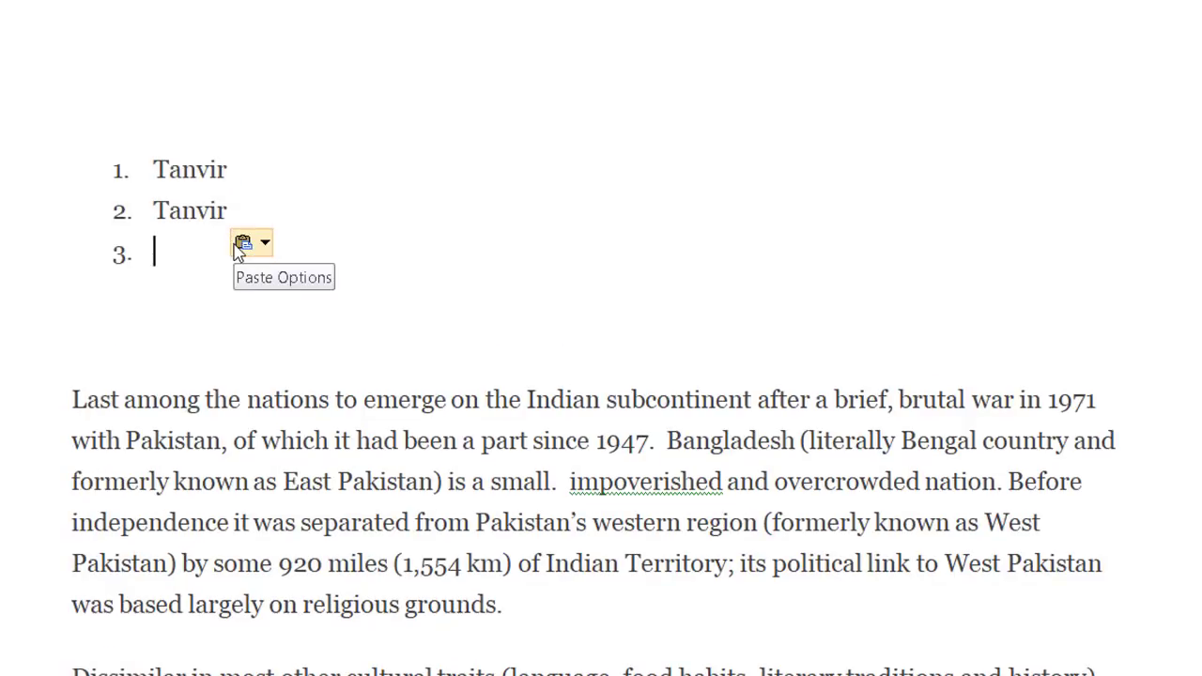
pyautogui.hotkey('ctrl', 'v')
pyautogui.press('Return')
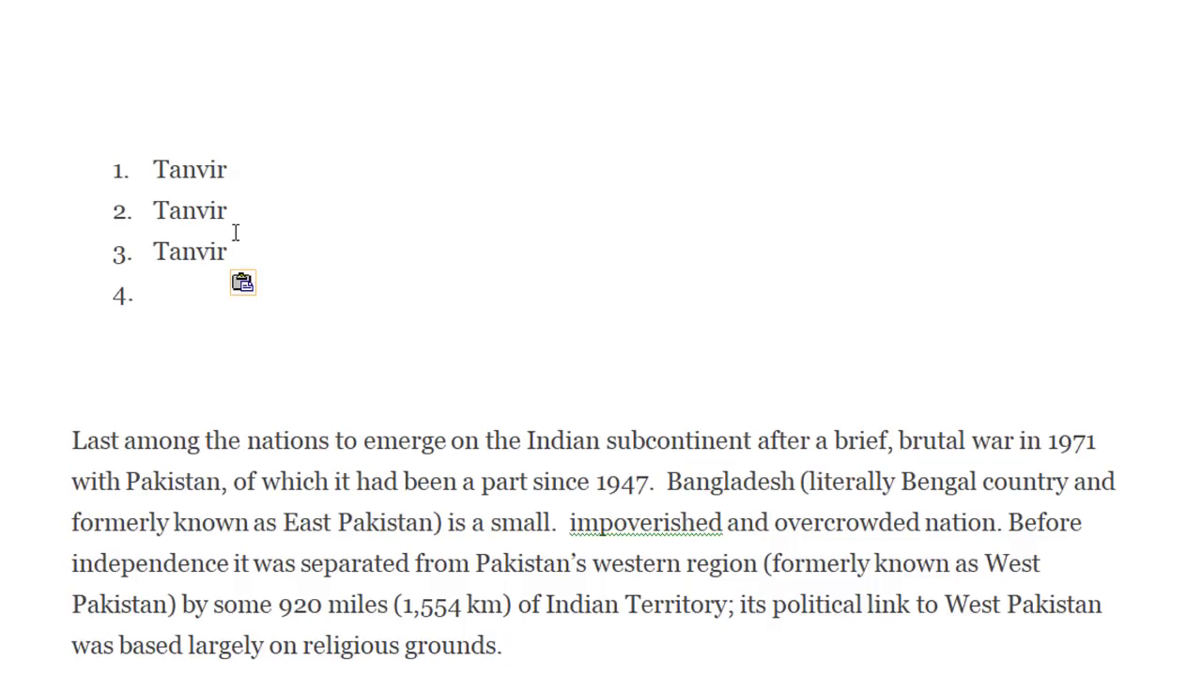
pyautogui.hotkey('ctrl', 'v')
pyautogui.press('Return')
pyautogui.hotkey('ctrl', 'v')
pyautogui.press('Return')
# - Append a second 'Tanvir' to item 1 and select 'Tanvir Tanvir'
pyautogui.click(282, 296)
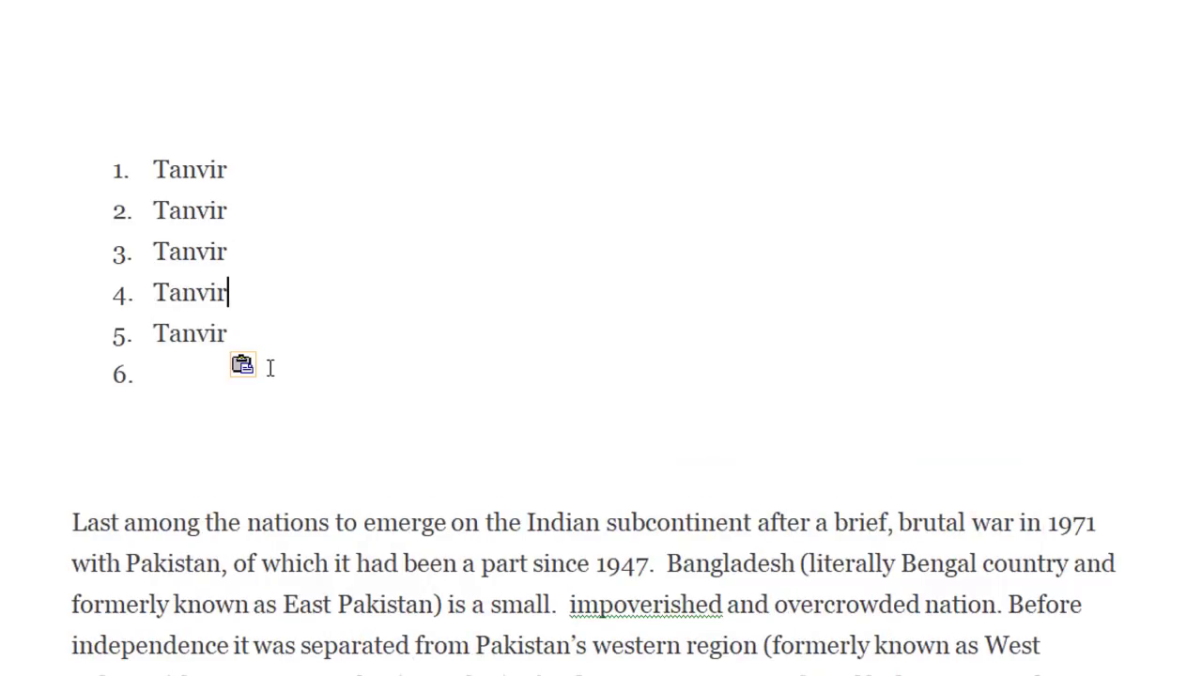
pyautogui.scroll(-3, 386, 395)
pyautogui.click(282, 103)
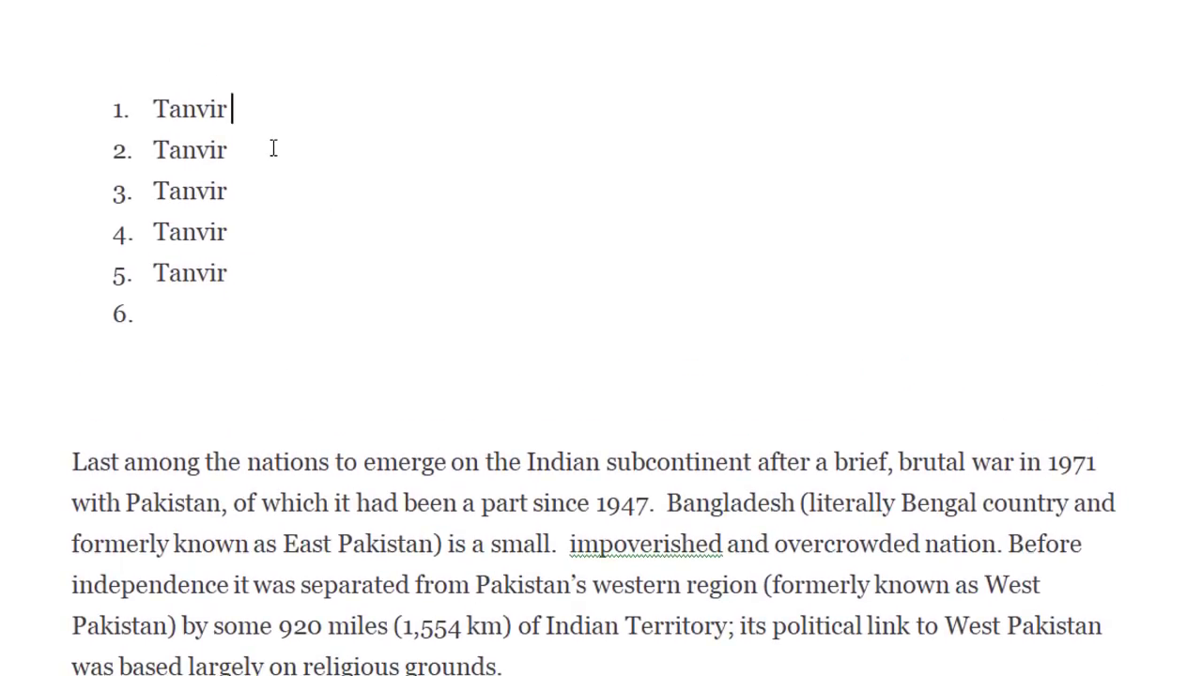
pyautogui.doubleClick(192, 106)
pyautogui.click(277, 100)
pyautogui.hotkey('ctrl', 'v')
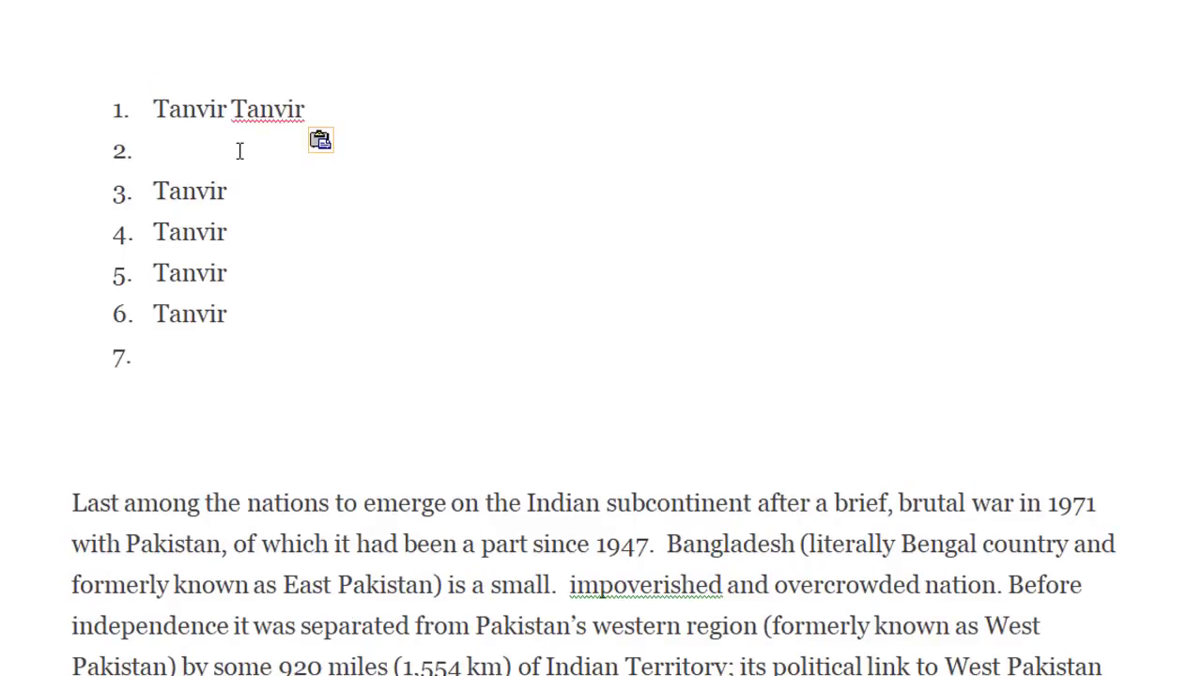
pyautogui.moveTo(156, 107); pyautogui.dragTo(329, 110)
# - Paste 'Tanvir Tanvir' into items 2–5 and remove the extra blank lines
pyautogui.click(238, 153)
pyautogui.hotkey('ctrl', 'v')
pyautogui.hotkey('ctrl', 'v')
pyautogui.hotkey('ctrl', 'v')
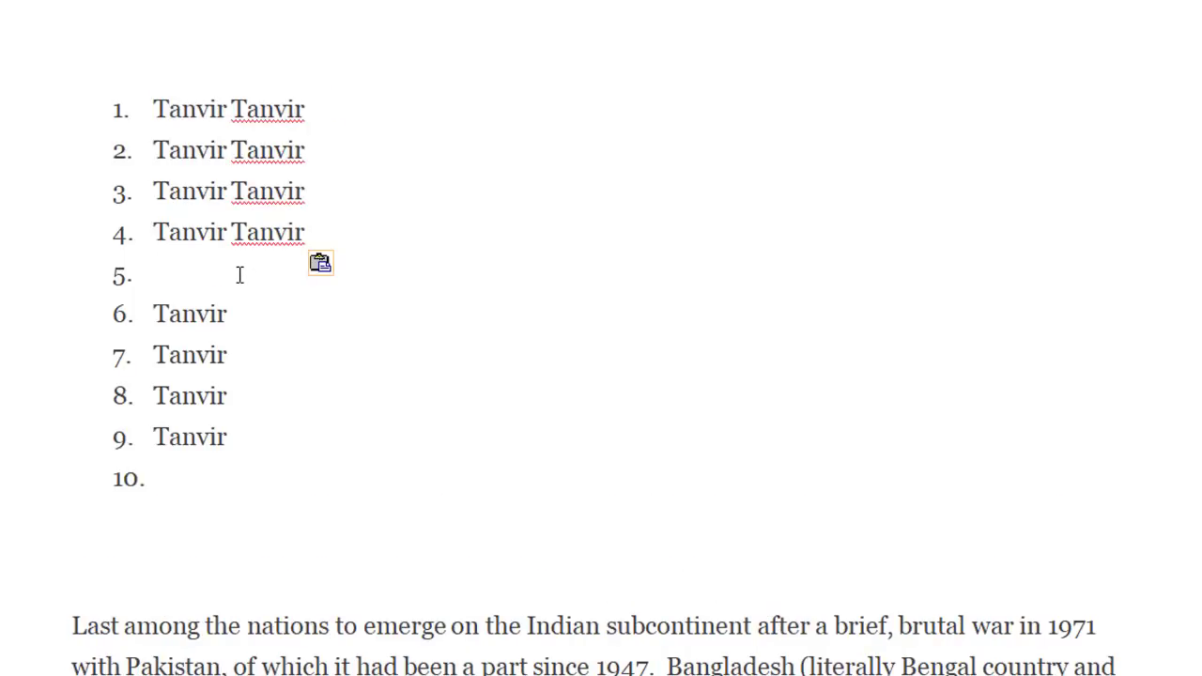
pyautogui.hotkey('ctrl', 'v')
pyautogui.press('Return')
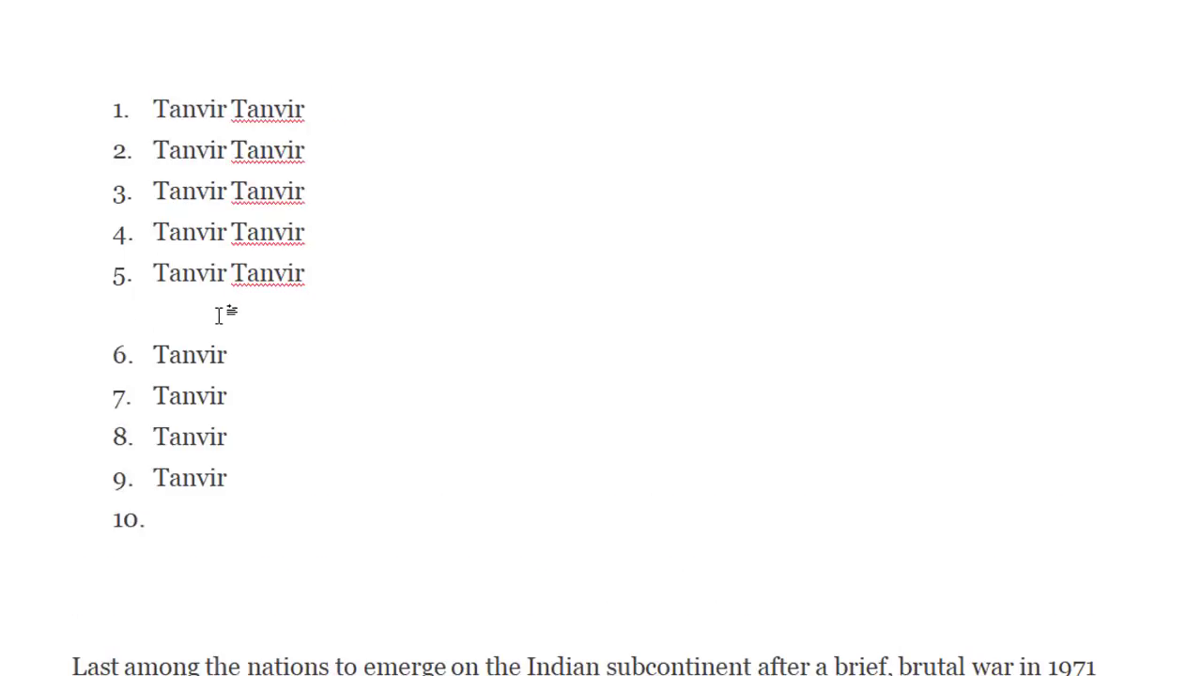
pyautogui.press('Return')
pyautogui.press('BackSpace')
pyautogui.press('BackSpace')
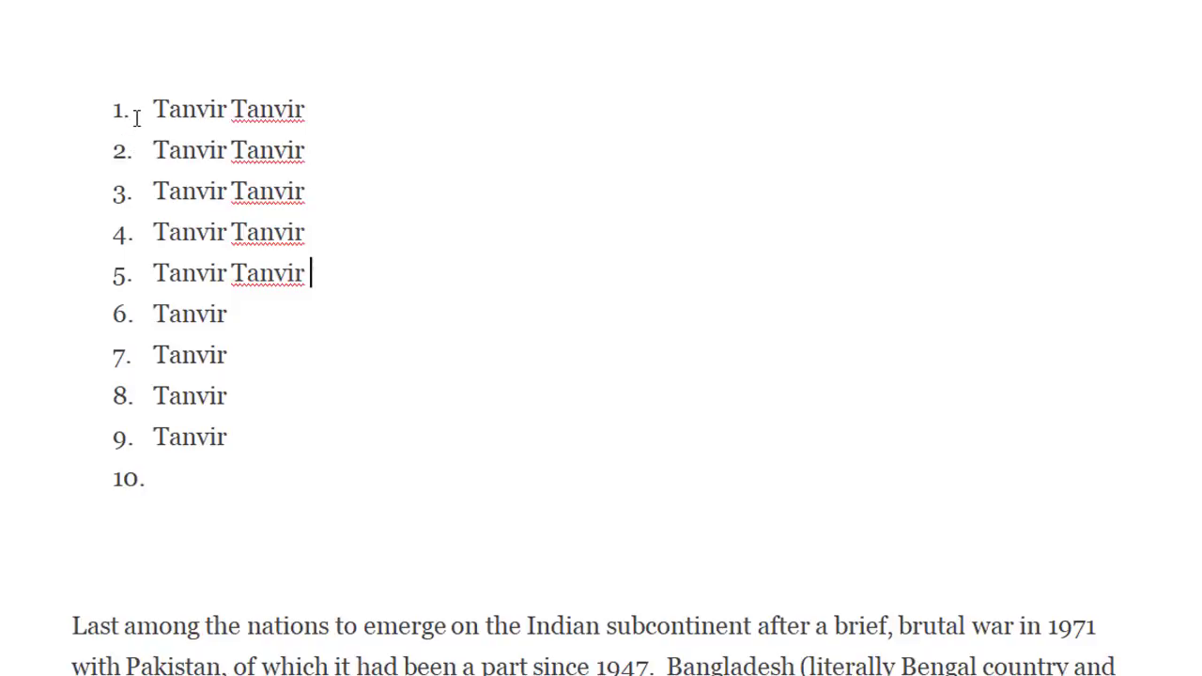
# - Drag the list numbers to indent the numbered list further right
pyautogui.moveTo(116, 94); pyautogui.dragTo(158, 271)
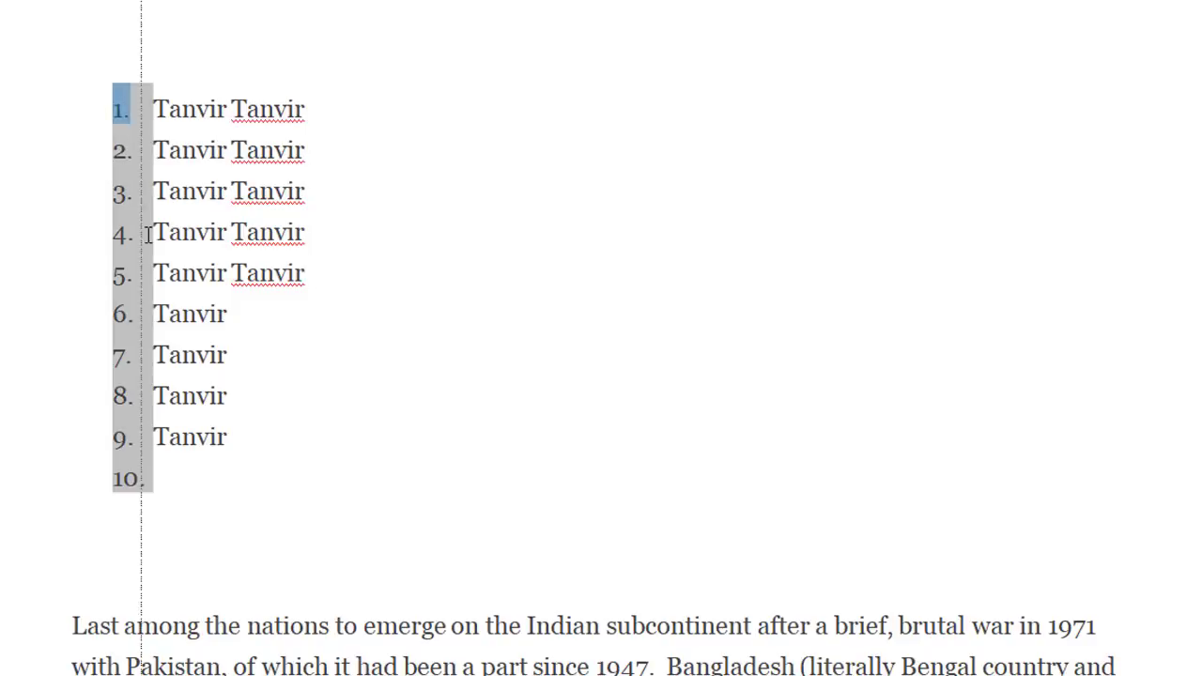
pyautogui.click(316, 232)
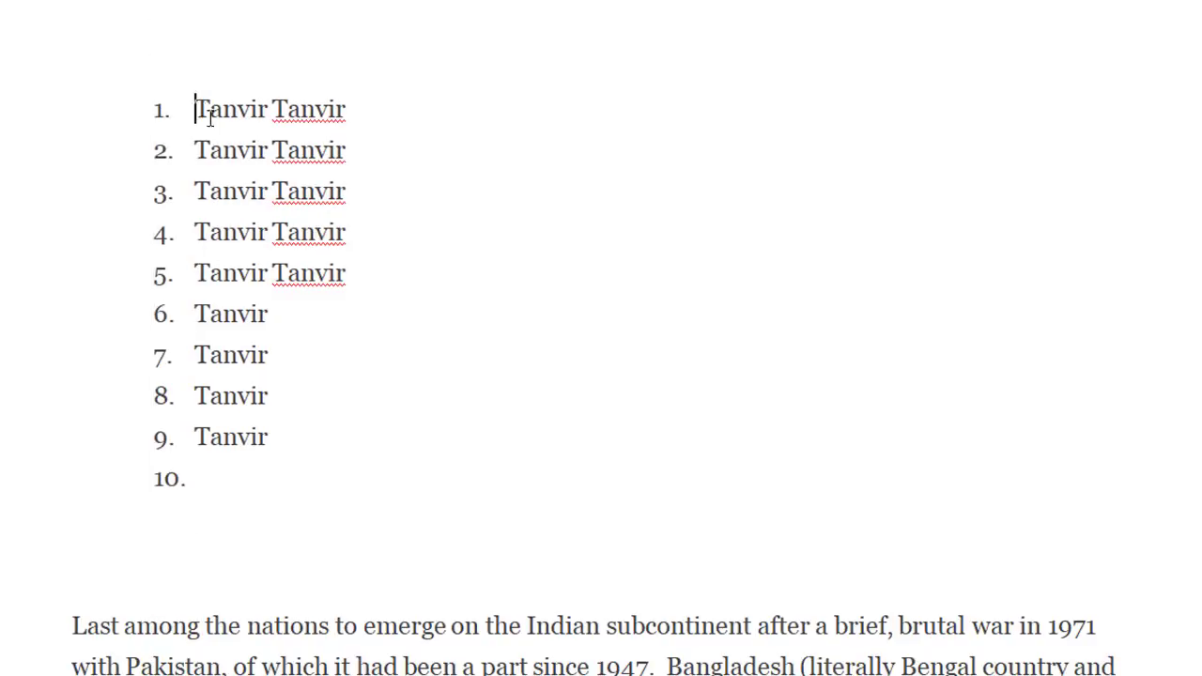
pyautogui.moveTo(195, 110); pyautogui.dragTo(356, 422)
pyautogui.click(260, 196)
pyautogui.moveTo(266, 105); pyautogui.dragTo(215, 184)
pyautogui.click(233, 57)
# - Column-select the first 'Tanvir' in list items 1–9
pyautogui.click(292, 410)
pyautogui.moveTo(196, 99); pyautogui.dragTo(270, 449)
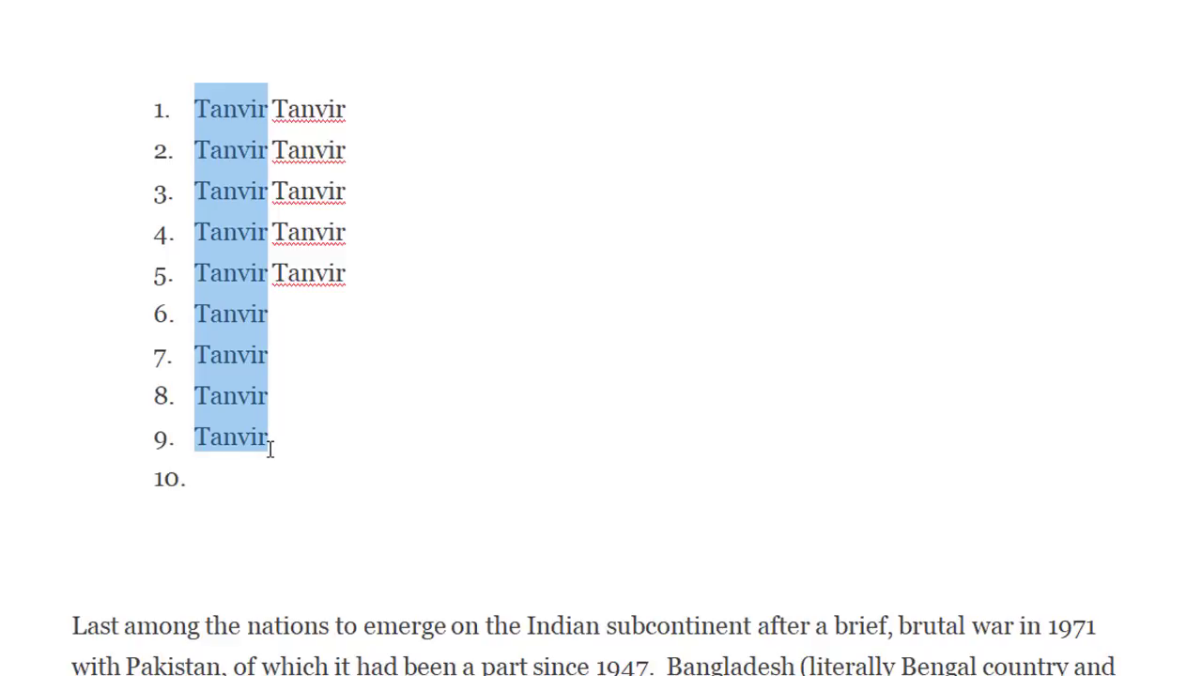
pyautogui.click(292, 442)
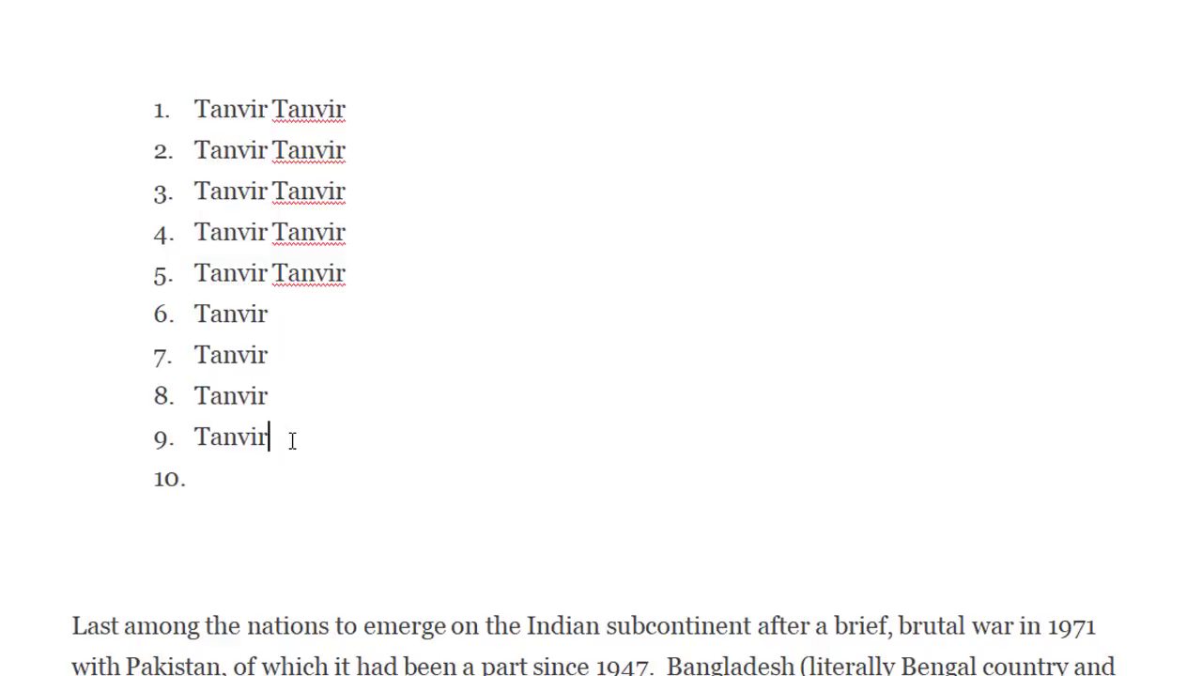
pyautogui.click(270, 109)
pyautogui.moveTo(196, 88); pyautogui.dragTo(274, 441)
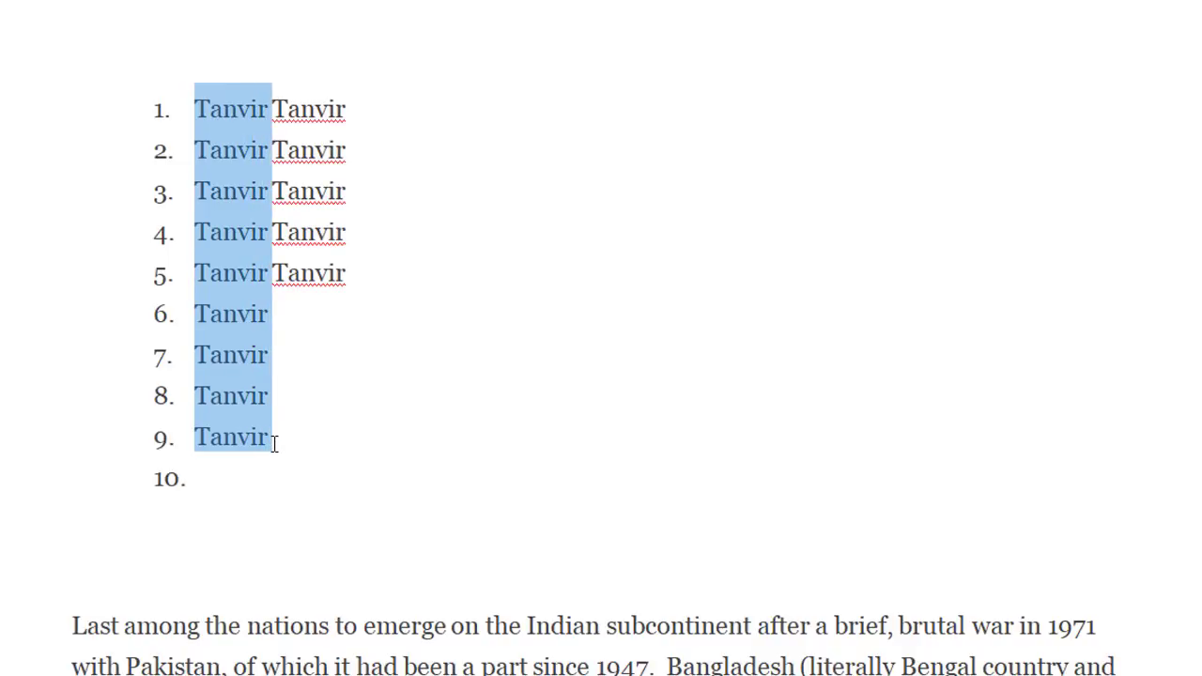
pyautogui.scroll(-3, 399, 465)
pyautogui.scroll(-2, 461, 461)
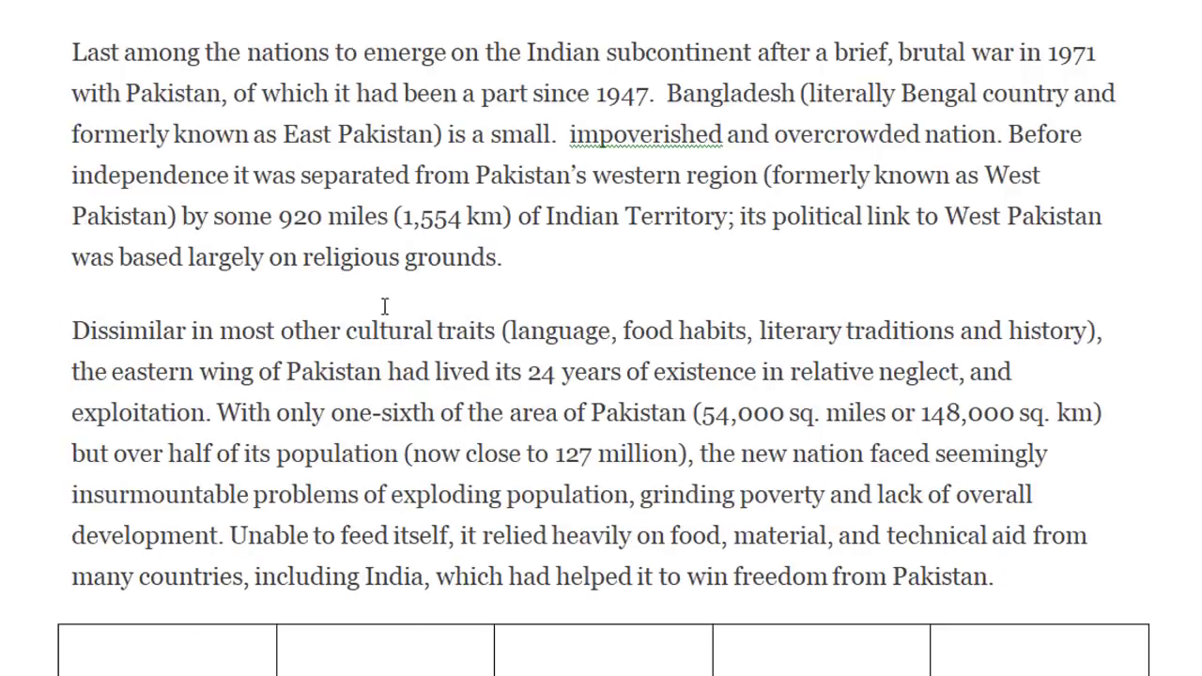
pyautogui.click(74, 42)
pyautogui.moveTo(73, 49)
pyautogui.mouseDown()
pyautogui.moveTo(336, 58)
pyautogui.moveTo(329, 67)
pyautogui.mouseUp()
pyautogui.moveTo(328, 114)
pyautogui.mouseDown()
pyautogui.moveTo(323, 591)
pyautogui.moveTo(421, 556)
pyautogui.moveTo(814, 564)
pyautogui.moveTo(369, 521)
pyautogui.mouseUp()
pyautogui.click(455, 412)
pyautogui.moveTo(66, 38)
pyautogui.mouseDown()
pyautogui.moveTo(356, 477)
pyautogui.moveTo(383, 575)
pyautogui.moveTo(397, 577)
pyautogui.mouseUp()
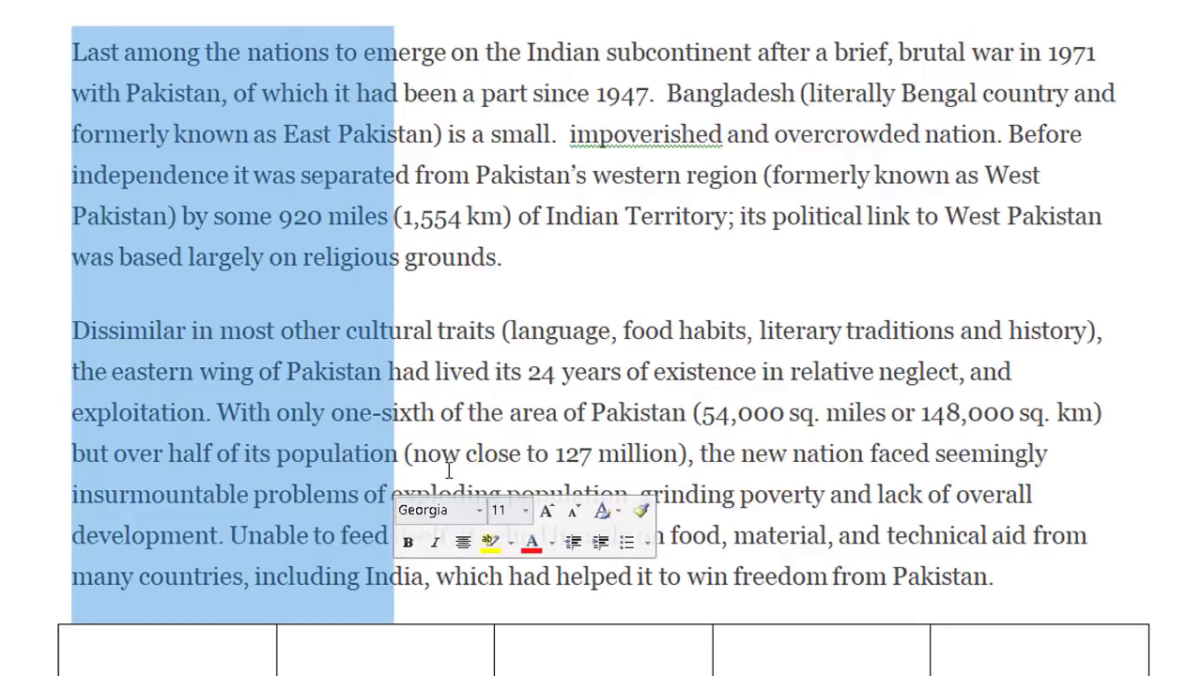
pyautogui.click(464, 494)
pyautogui.scroll(3, 702, 395)
pyautogui.scroll(4, 675, 389)
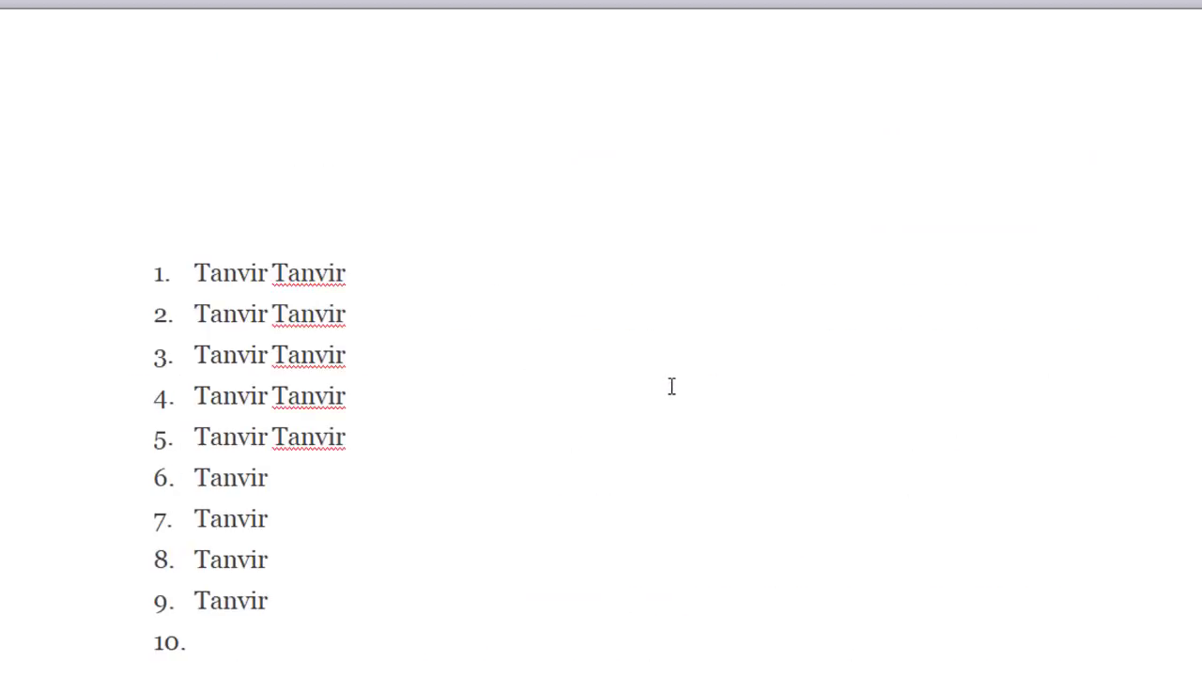
# - Split the paragraph after 'overall' so 'development. Unable to feed itself' starts a new paragraph
pyautogui.scroll(-7, 608, 317)
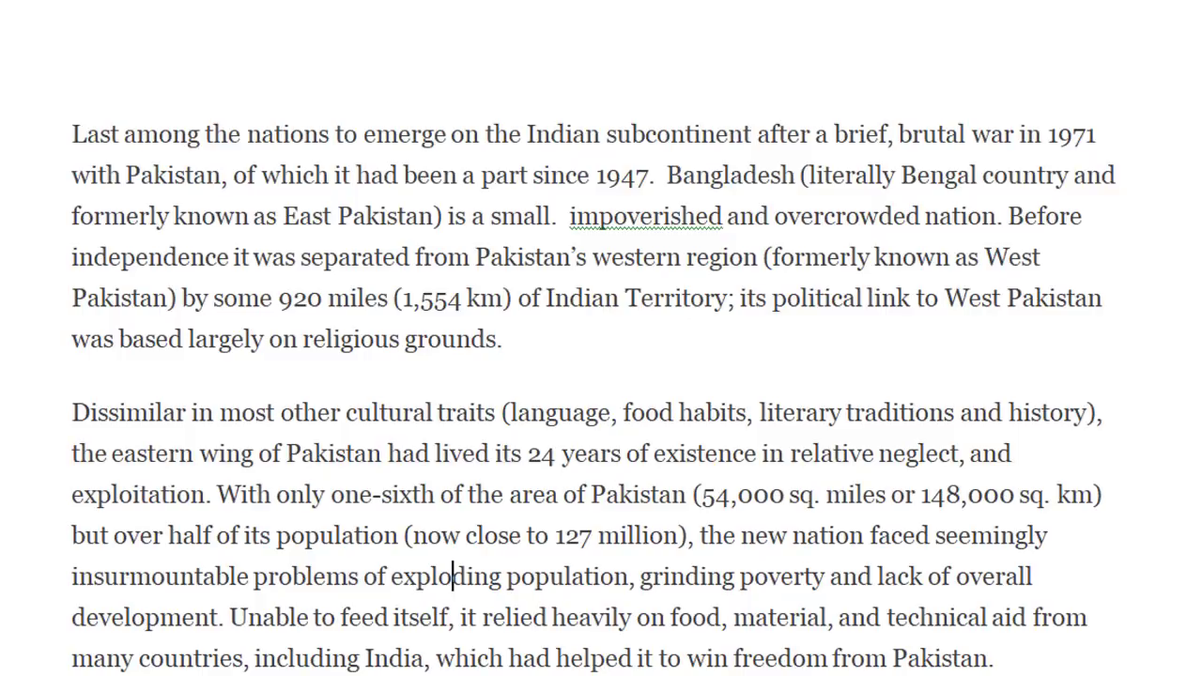
pyautogui.scroll(-2, 597, 451)
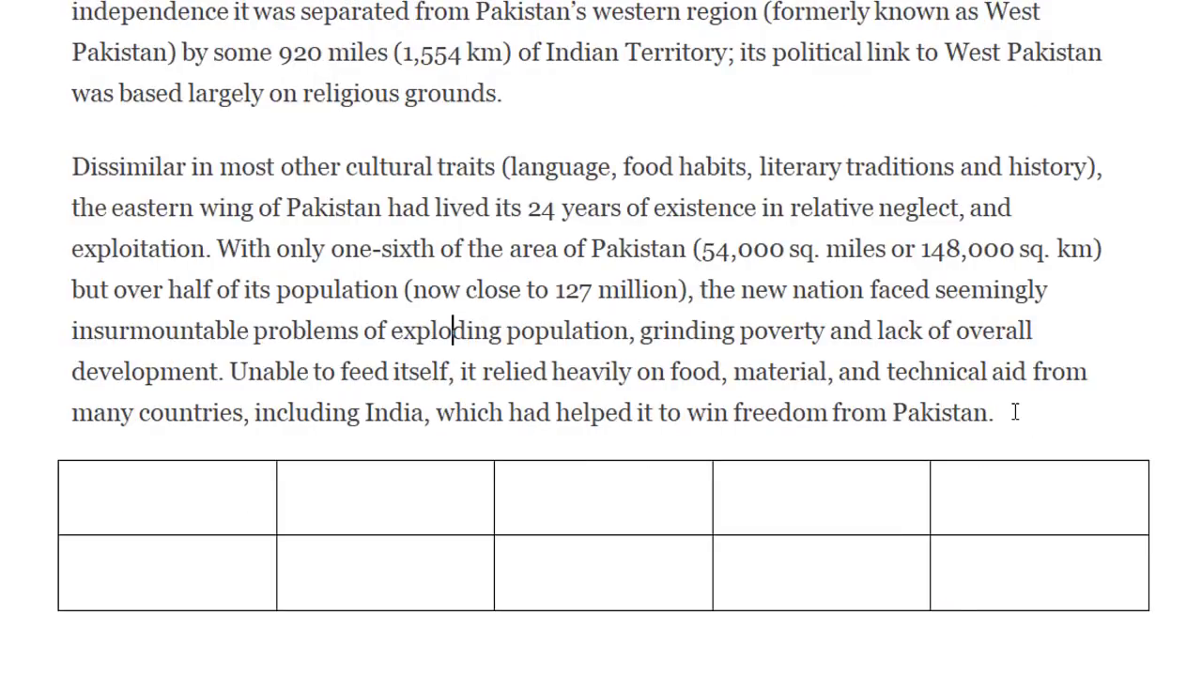
pyautogui.scroll(-3, 1015, 412)
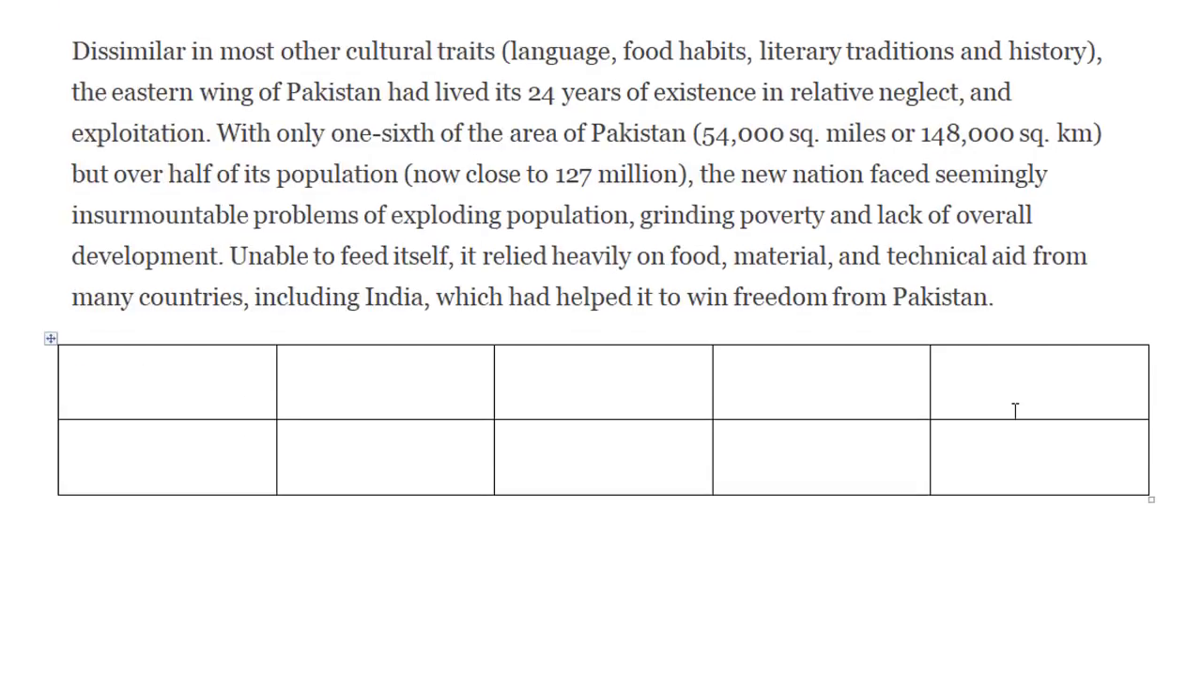
pyautogui.scroll(2, 1062, 357)
pyautogui.click(1066, 290)
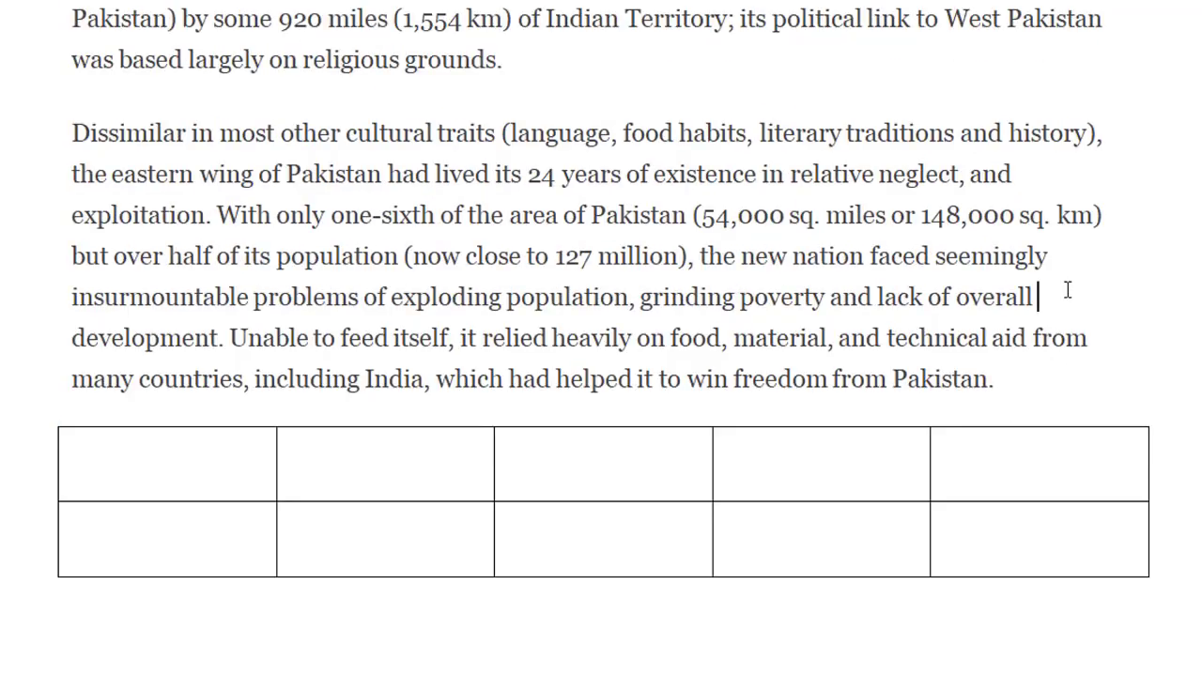
pyautogui.press('Return')
# - Select the new 'development' paragraph, then place the cursor after 'Pakistan.'
pyautogui.scroll(2, 1009, 419)
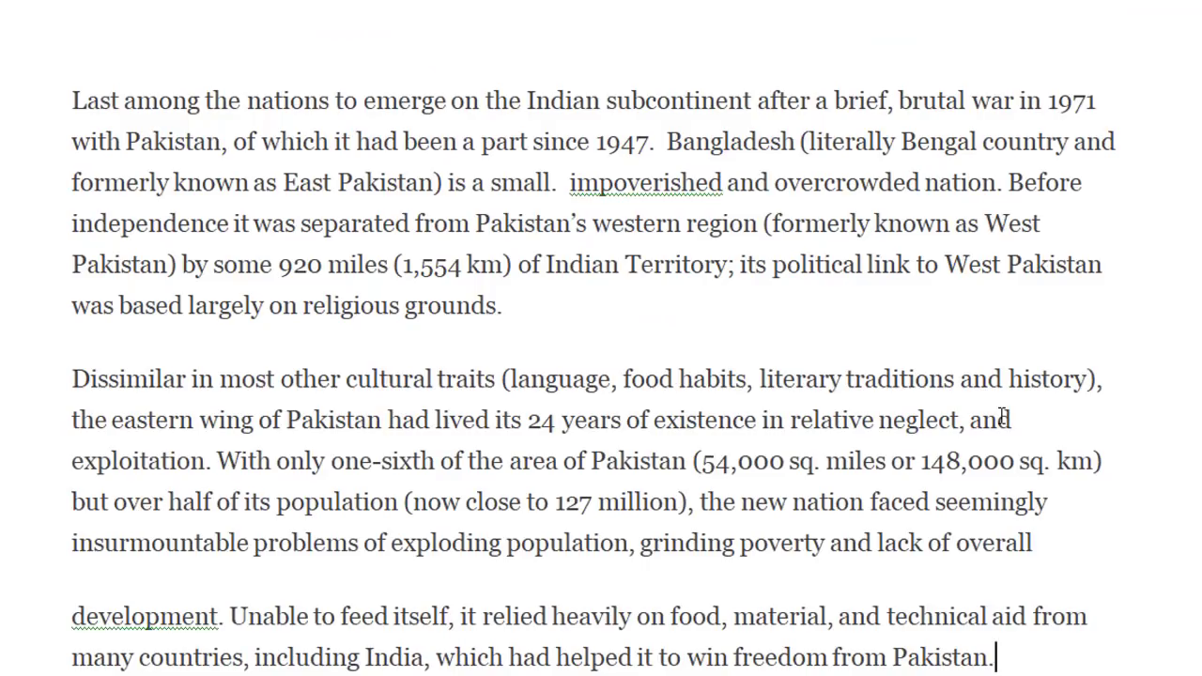
pyautogui.scroll(-3, 920, 416)
pyautogui.moveTo(66, 290)
pyautogui.mouseDown()
pyautogui.moveTo(1005, 335)
pyautogui.moveTo(100, 282)
pyautogui.mouseUp()
pyautogui.click(1026, 331)
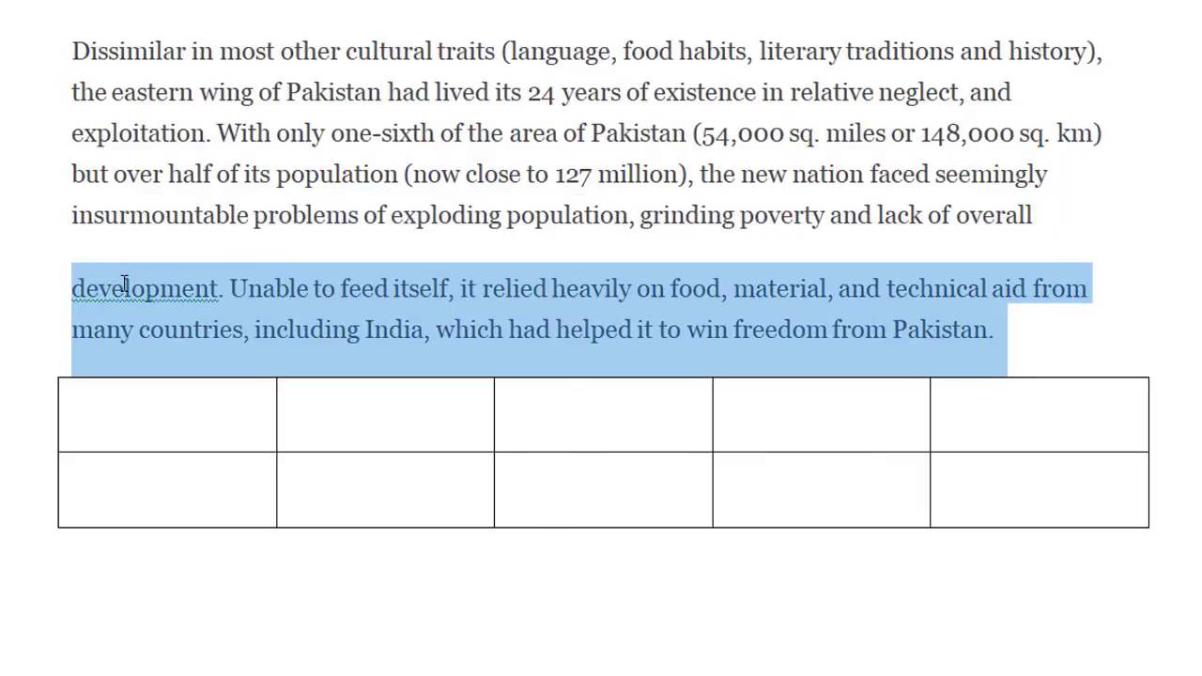
pyautogui.click(1063, 350)
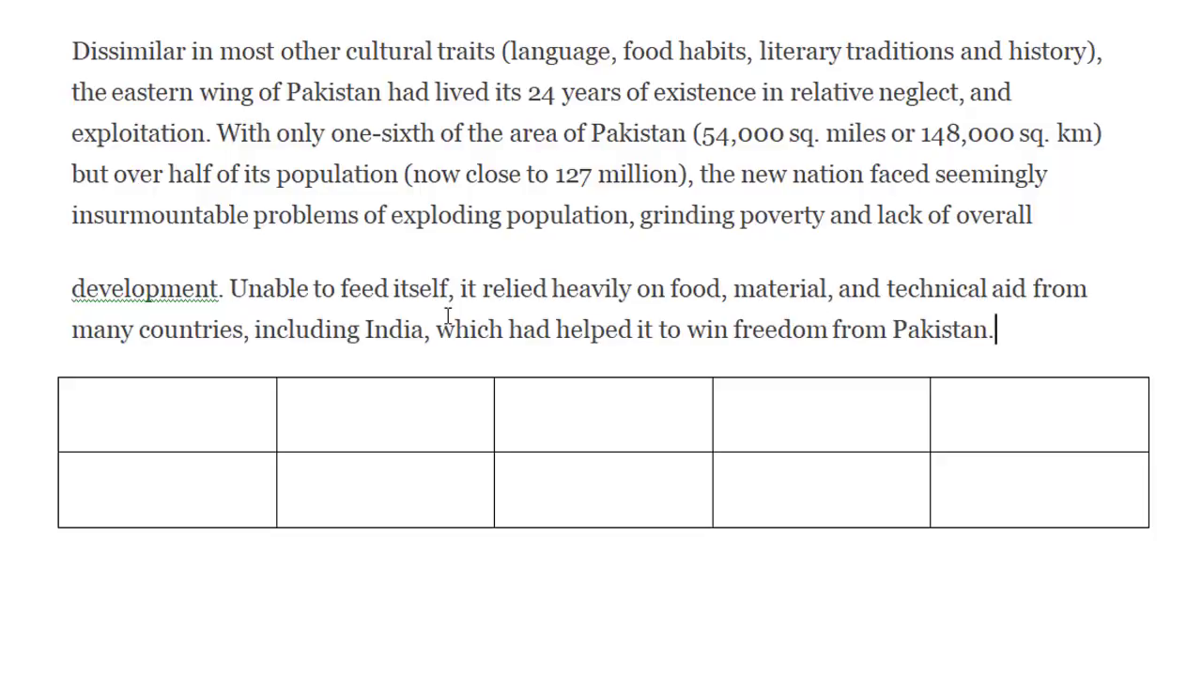
pyautogui.click(336, 578)
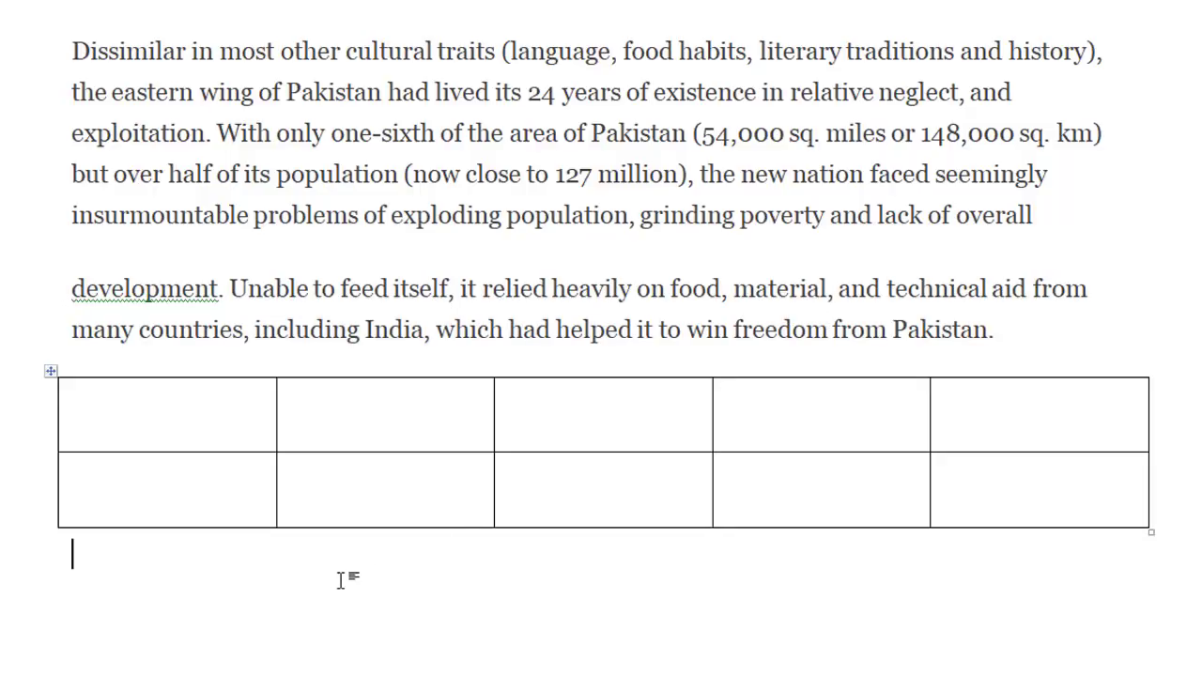
pyautogui.click(1023, 332)
pyautogui.tripleClick(723, 288)
pyautogui.rightClick(723, 296)
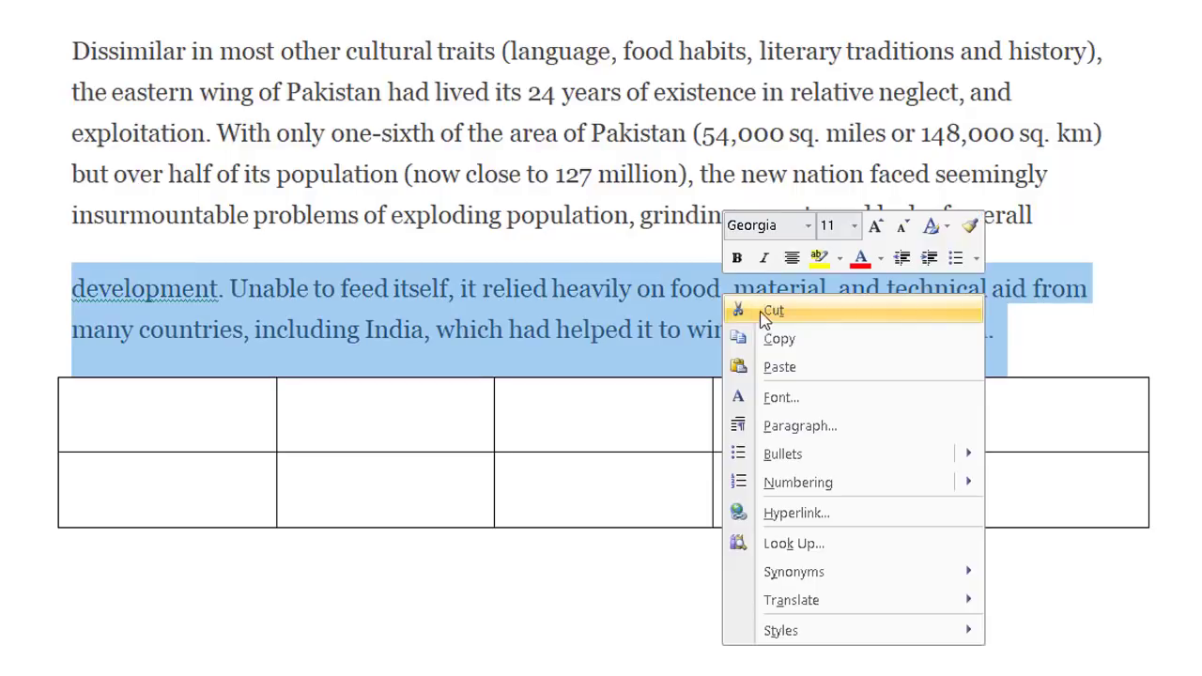
pyautogui.click(777, 339)
pyautogui.click(260, 557)
pyautogui.rightClick(261, 570)
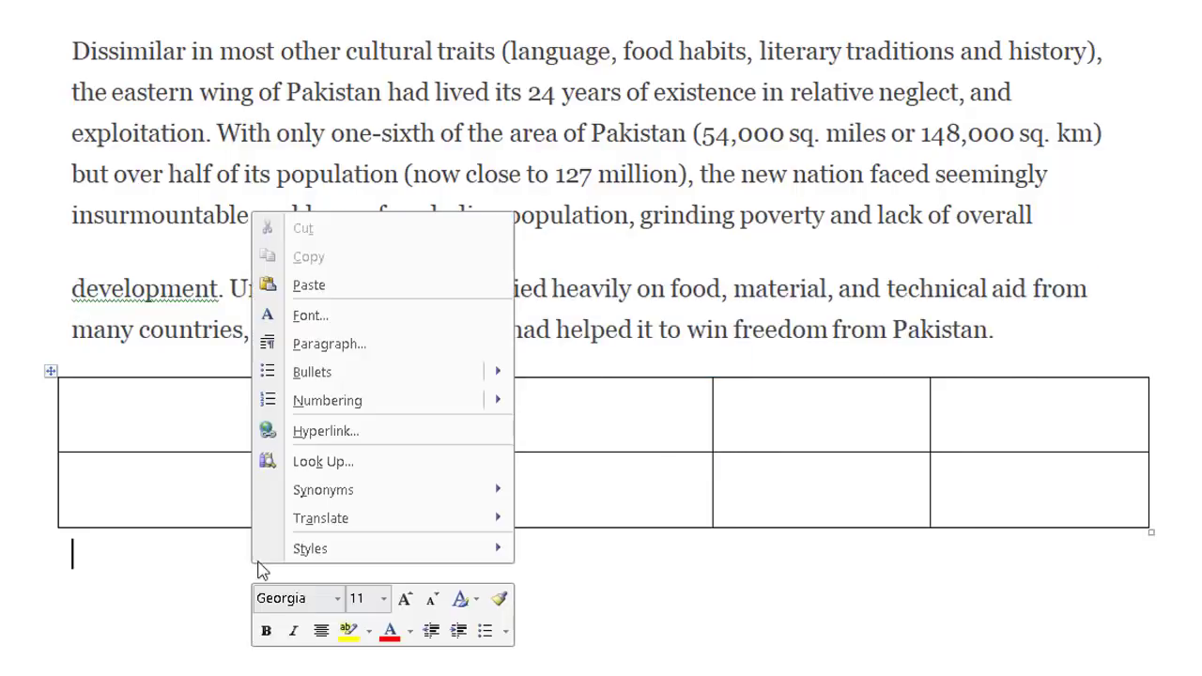
pyautogui.click(309, 285)
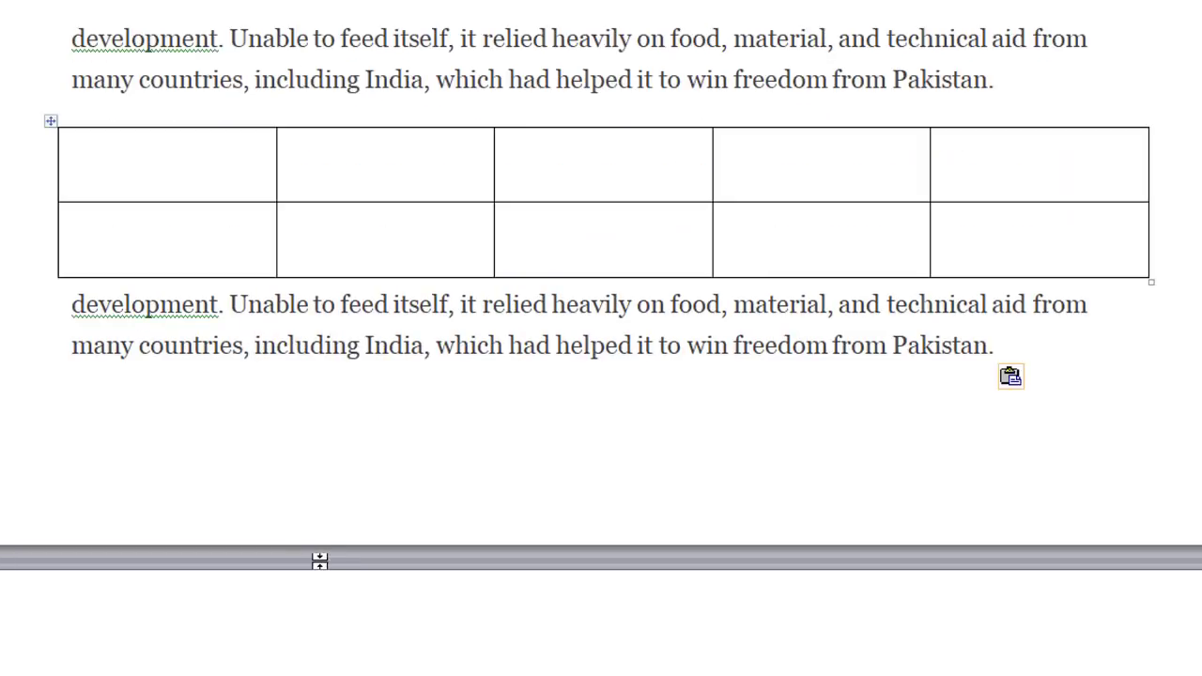
pyautogui.hotkey('ctrl', 'z')
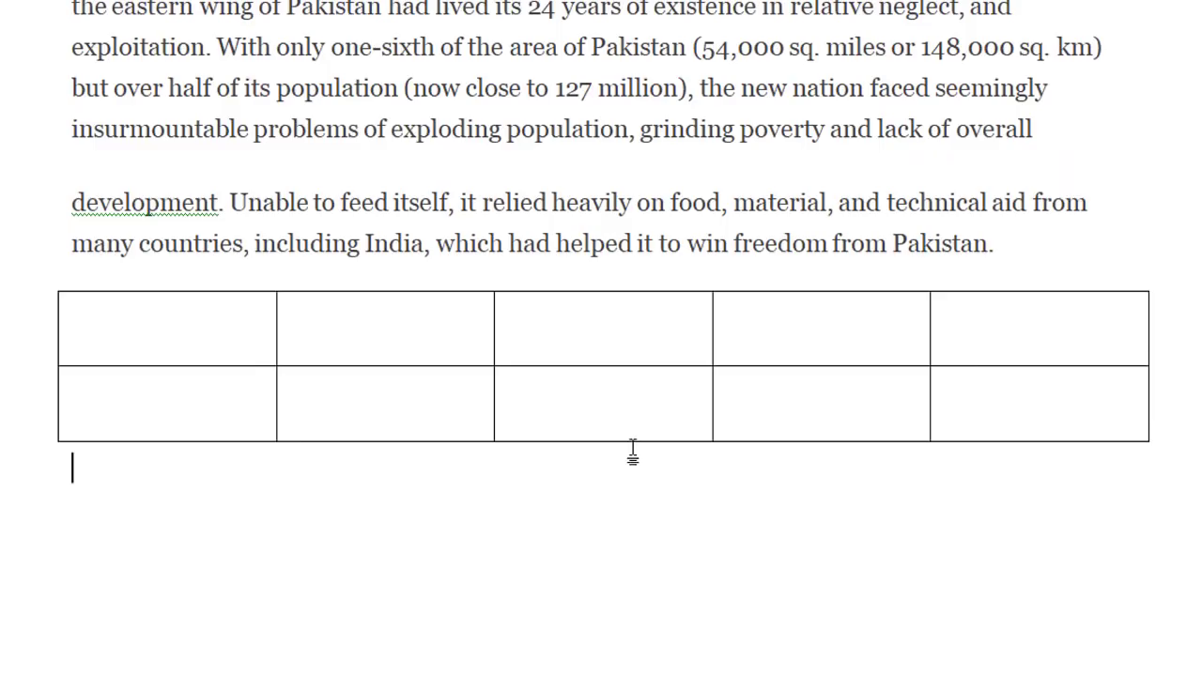
pyautogui.click(322, 199)
pyautogui.click(323, 173)
pyautogui.click(299, 152)
pyautogui.click(150, 165)
pyautogui.click(1069, 129)
# - Copy the whole 'development. Unable to feed itself' paragraph onto the empty line below the table
pyautogui.tripleClick(324, 201)
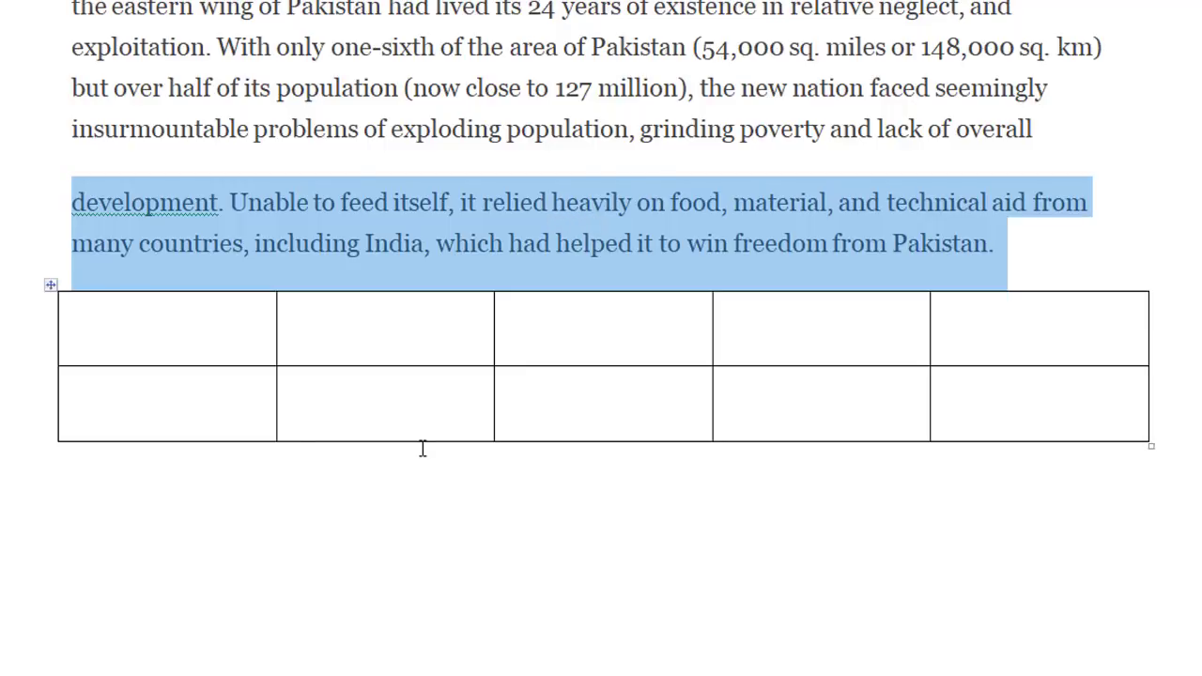
pyautogui.moveTo(502, 216); pyautogui.dragTo(451, 521)
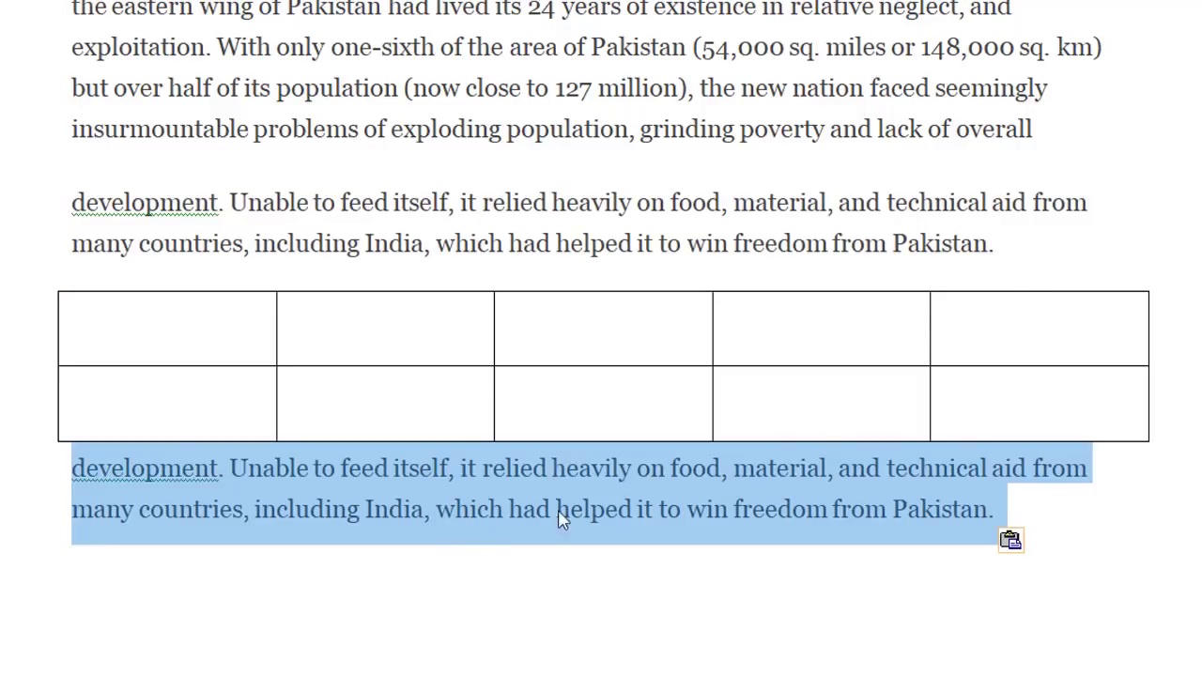
pyautogui.click(1032, 513)
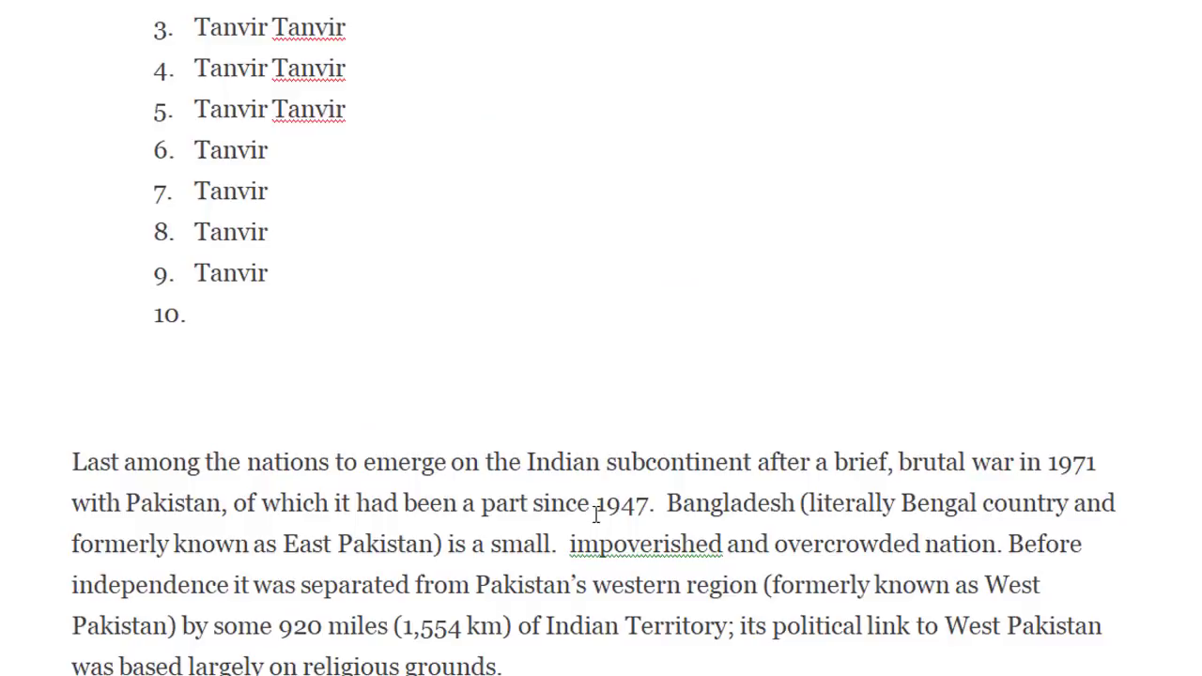
pyautogui.scroll(-5, 595, 514)
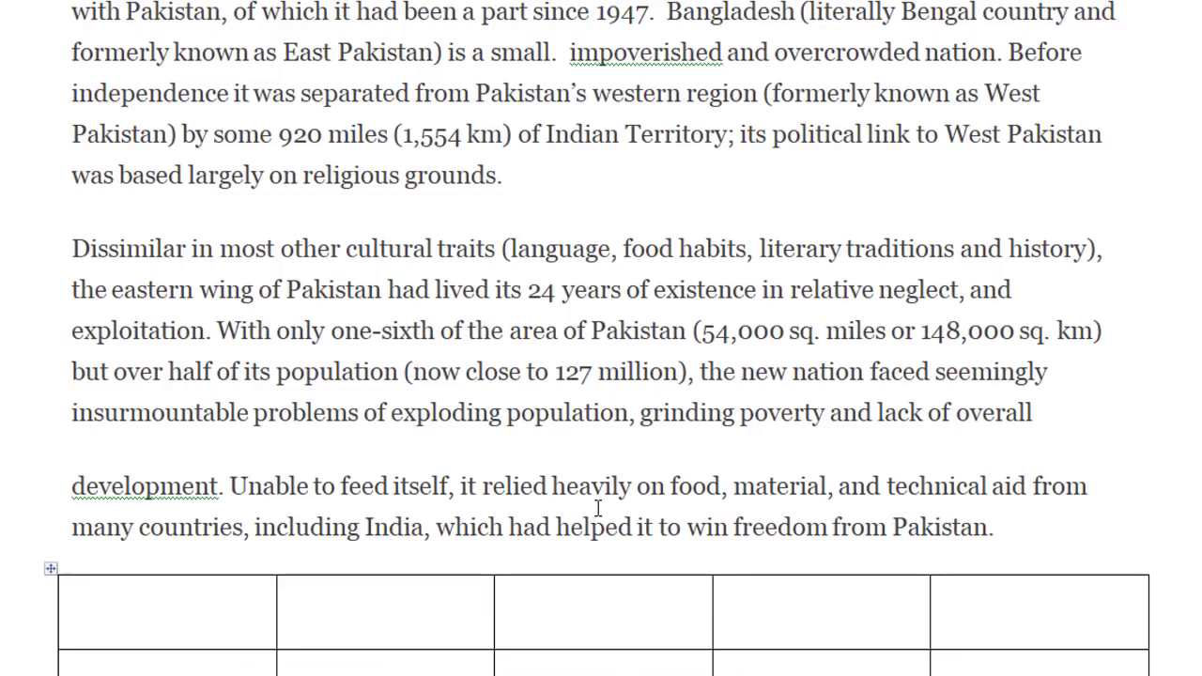
pyautogui.hotkey('ctrl', 'v')
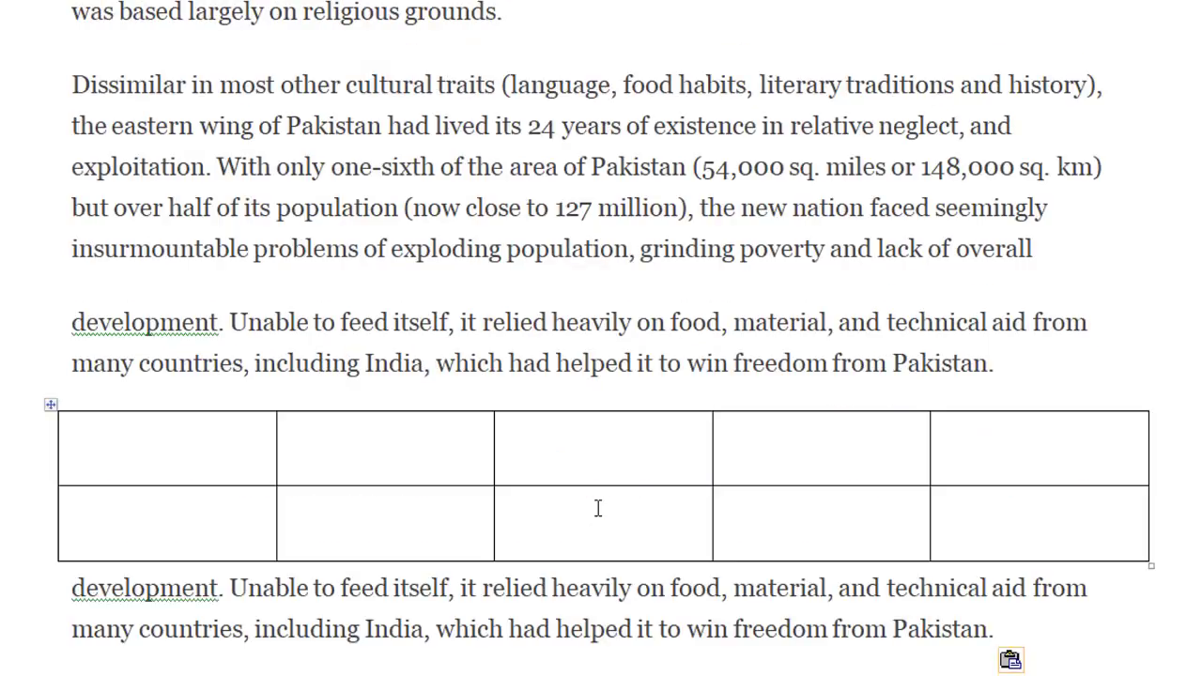
pyautogui.scroll(3, 597, 507)
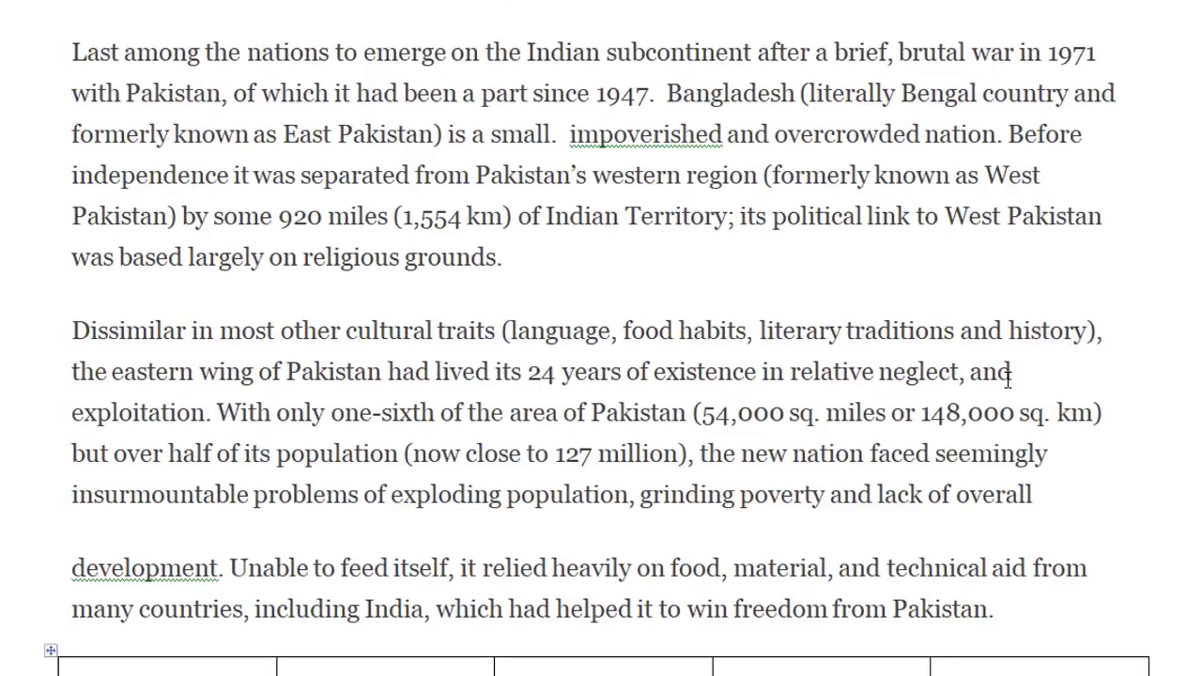